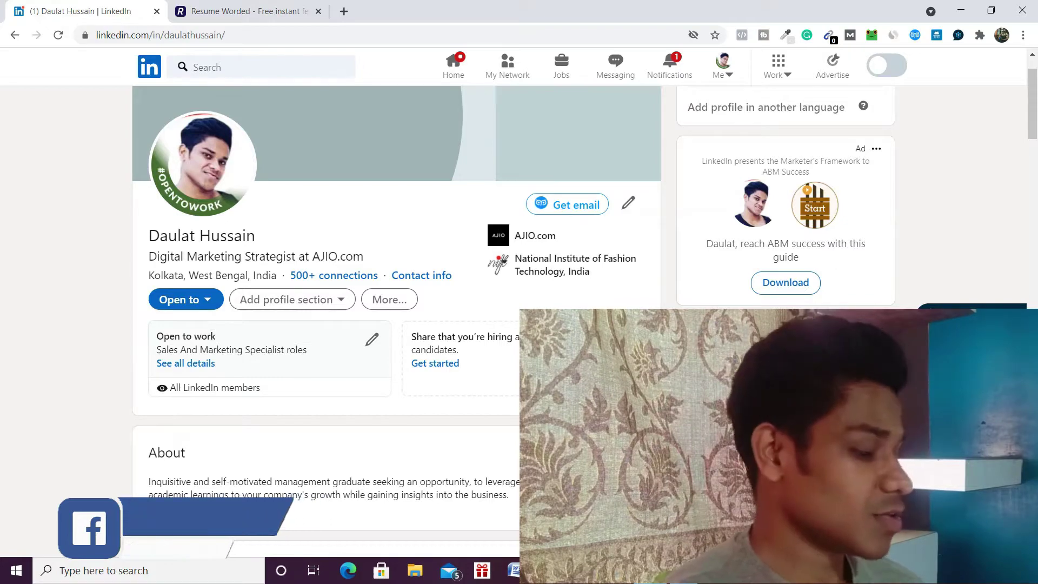
{"action": "scroll", "coordinate": [516, 395], "scroll_direction": "down", "scroll_amount": 2}
{"action": "scroll", "coordinate": [514, 392], "scroll_direction": "down", "scroll_amount": 8}
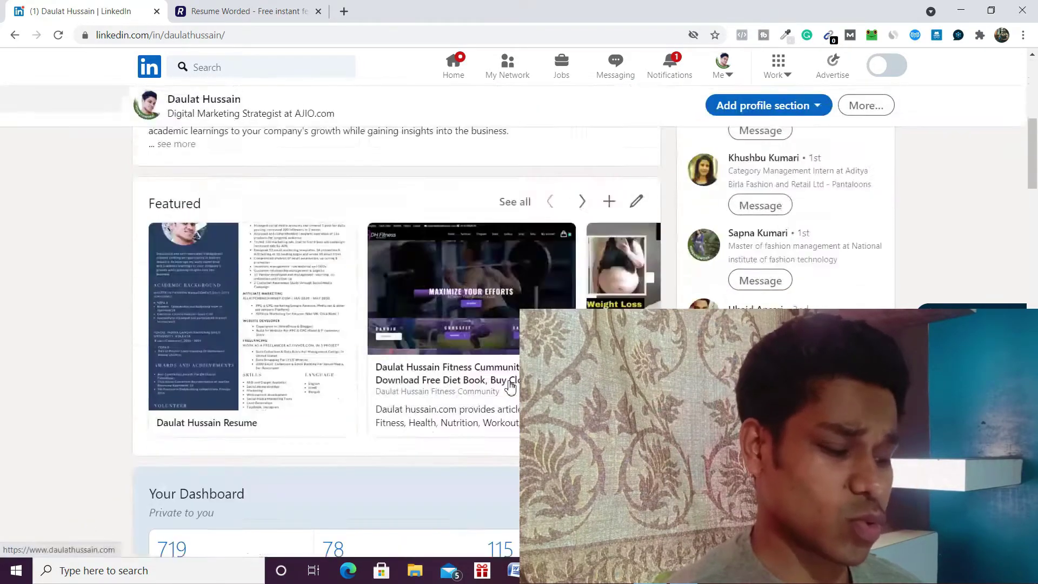
{"action": "scroll", "coordinate": [510, 387], "scroll_direction": "up", "scroll_amount": 6}
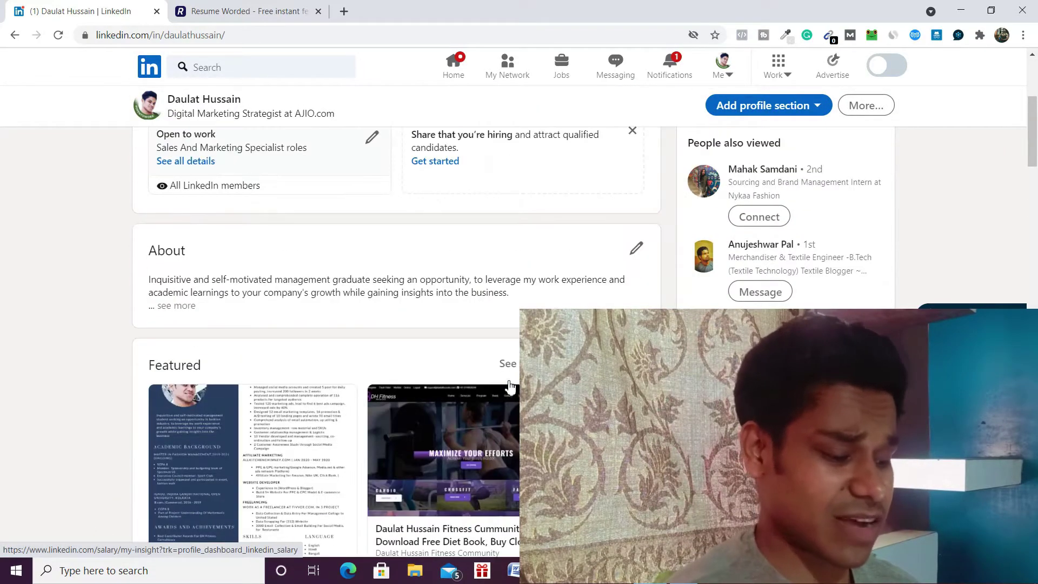
{"action": "scroll", "coordinate": [340, 346], "scroll_direction": "down", "scroll_amount": 3}
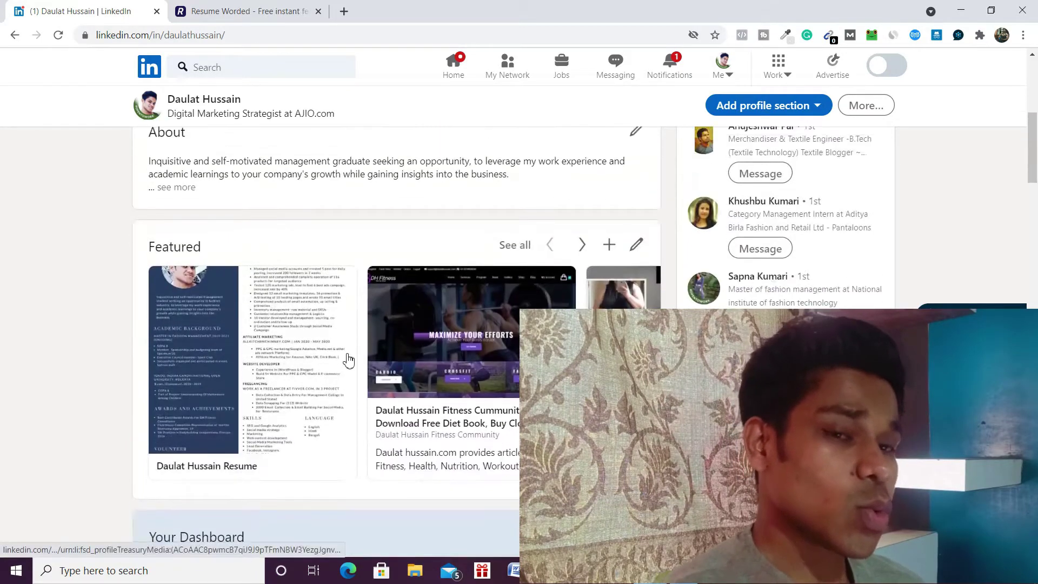
{"action": "scroll", "coordinate": [347, 357], "scroll_direction": "up", "scroll_amount": 7}
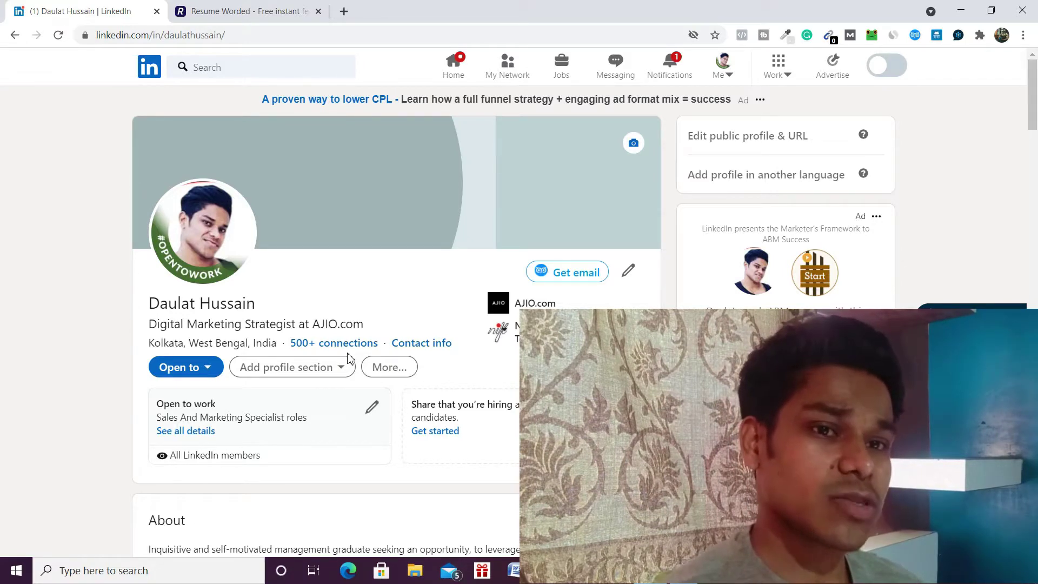
{"action": "scroll", "coordinate": [475, 385], "scroll_direction": "down", "scroll_amount": 5}
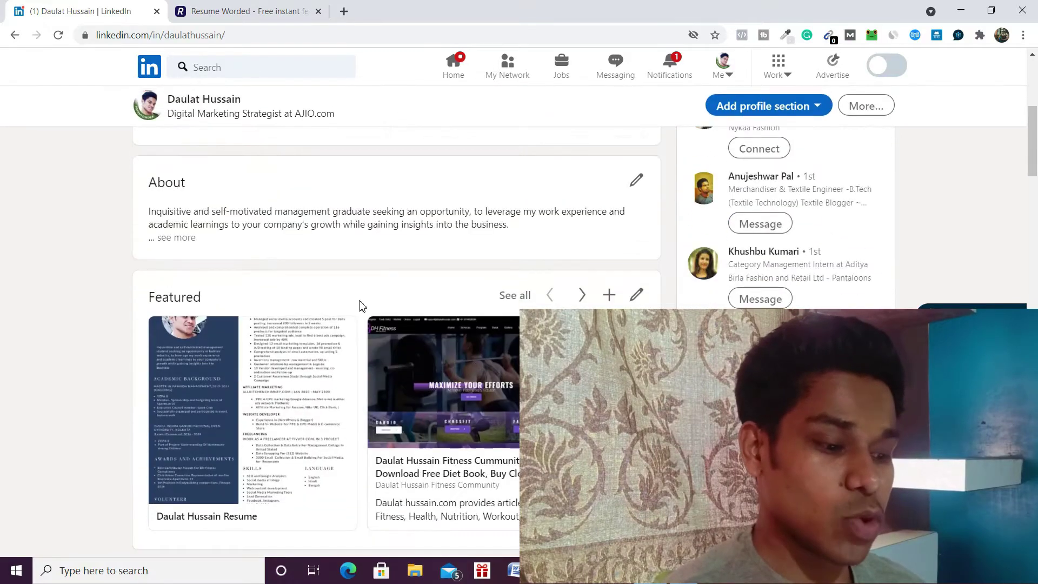
{"action": "scroll", "coordinate": [371, 352], "scroll_direction": "up", "scroll_amount": 5}
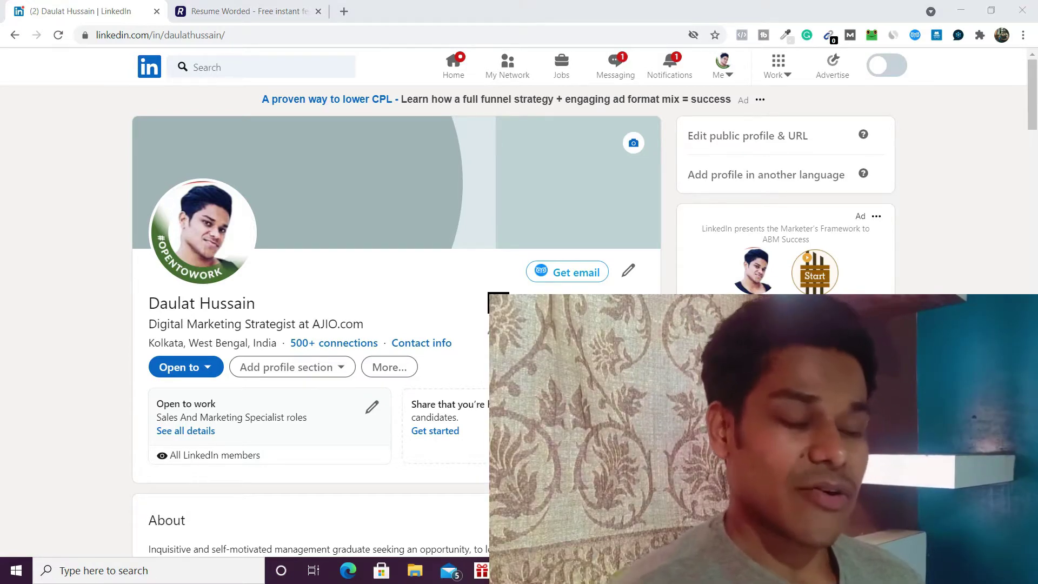
{"action": "left_click", "coordinate": [227, 11]}
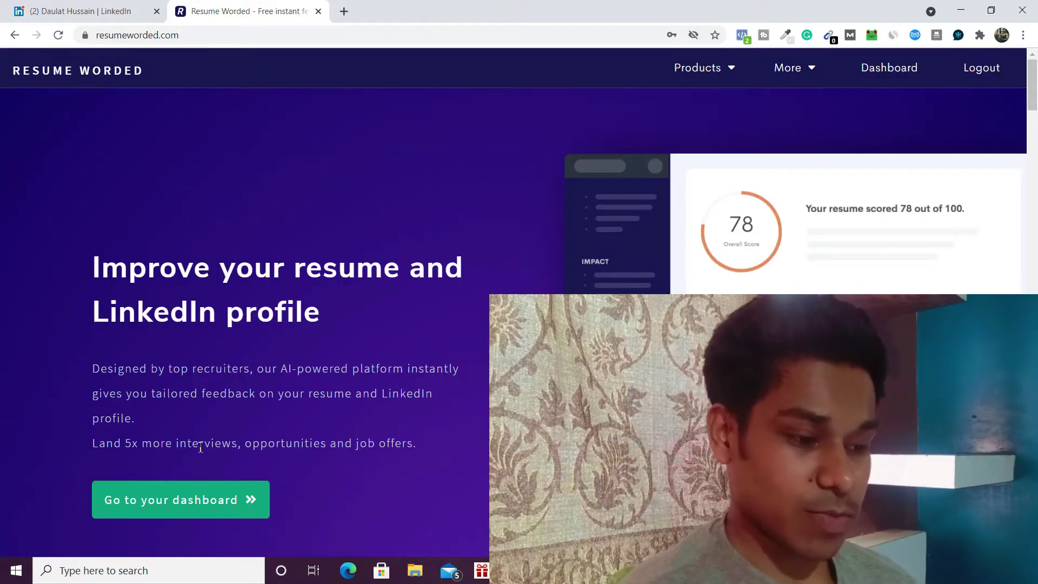
Google 'resume worded' in a new tab and open the Resume Worded homepage from the results
{"action": "left_click", "coordinate": [344, 11]}
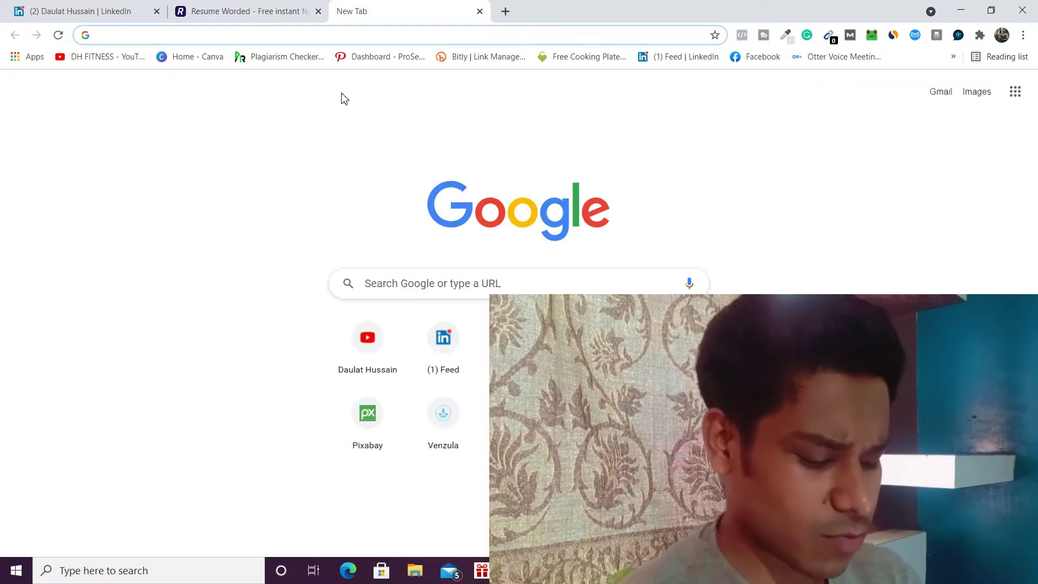
{"action": "type", "text": "re"}
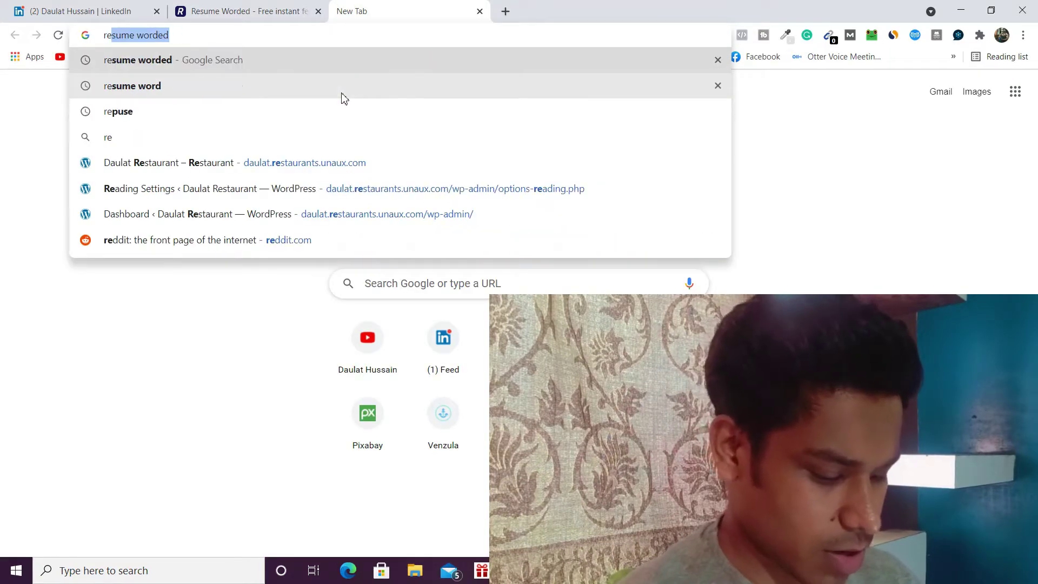
{"action": "type", "text": "su"}
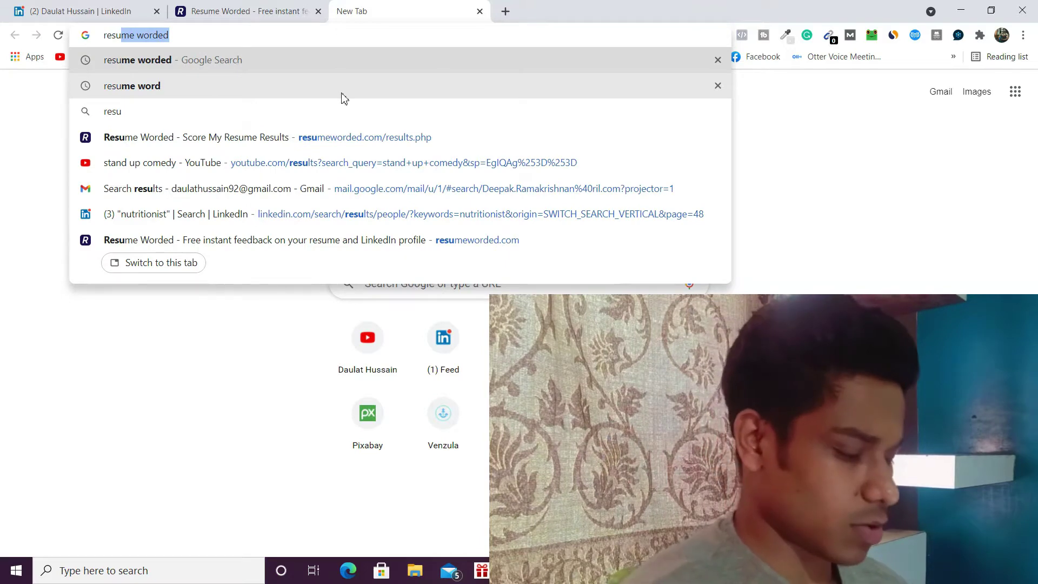
{"action": "key", "text": "Return"}
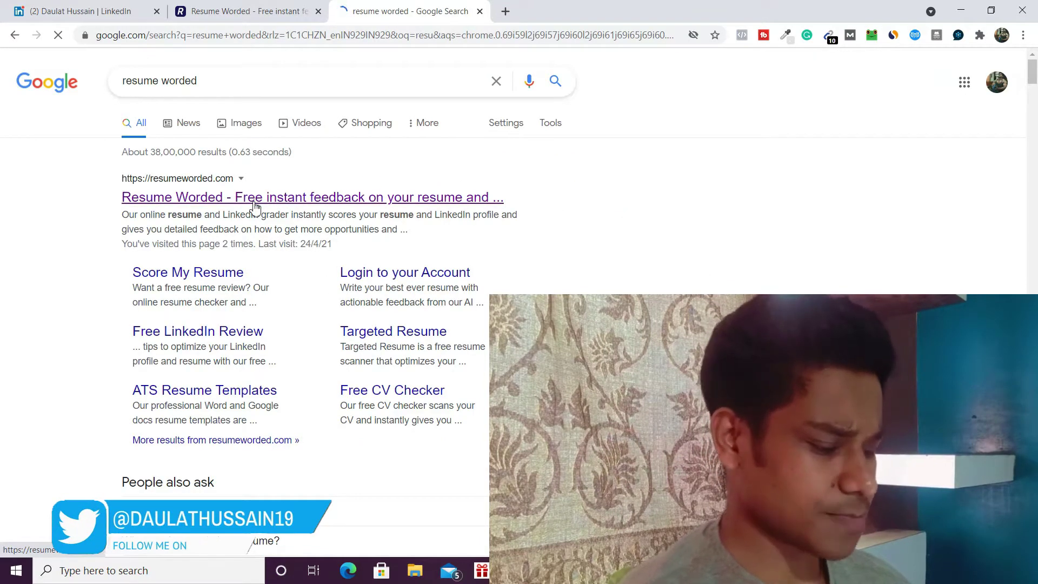
{"action": "left_click", "coordinate": [255, 207]}
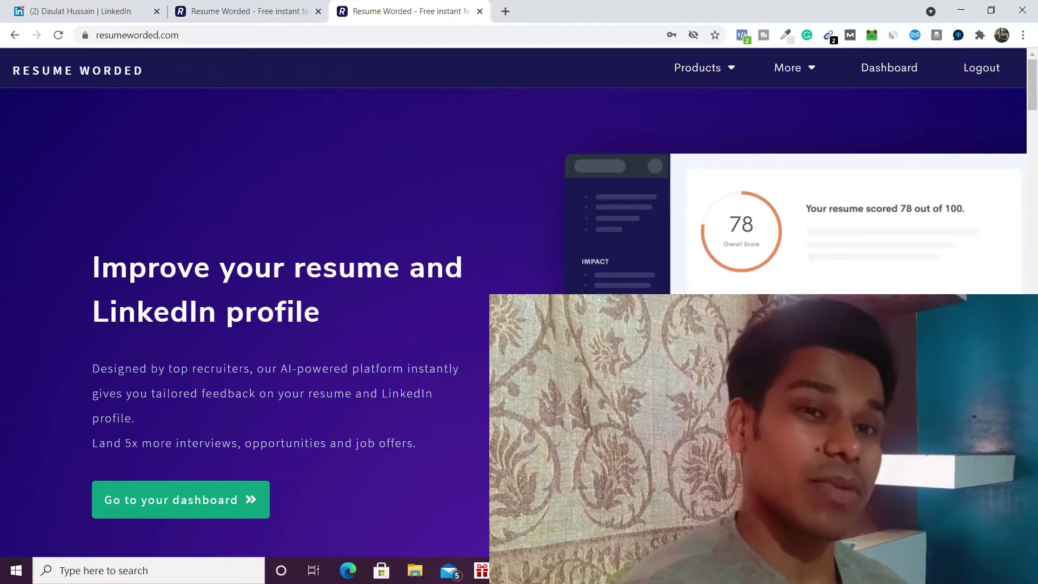
Skim the Resume Worded landing page, close the duplicate third tab, and go to the account dashboard
{"action": "scroll", "coordinate": [517, 284], "scroll_direction": "down", "scroll_amount": 5}
{"action": "scroll", "coordinate": [431, 245], "scroll_direction": "down", "scroll_amount": 17}
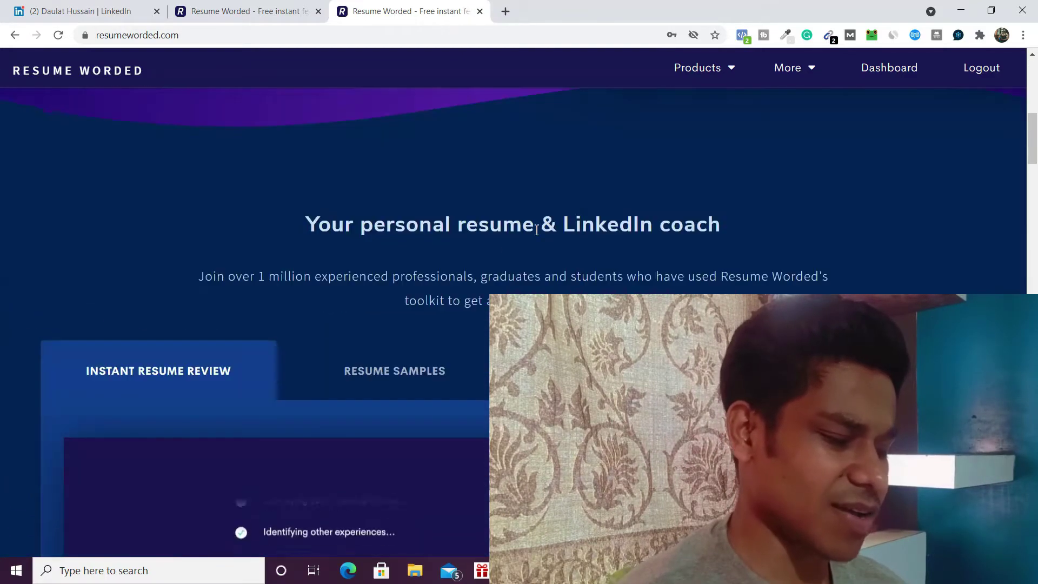
{"action": "scroll", "coordinate": [535, 288], "scroll_direction": "down", "scroll_amount": 6}
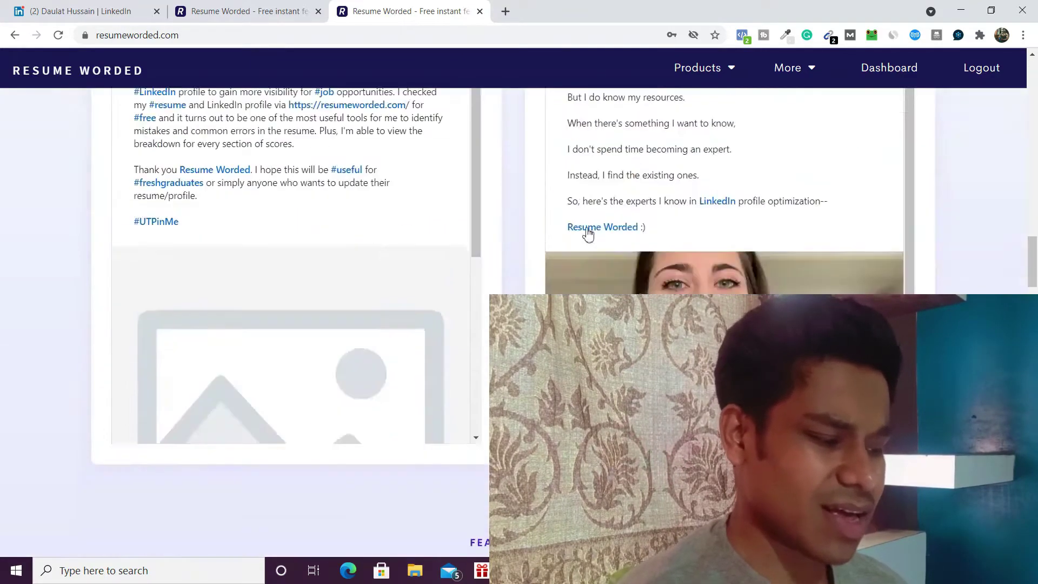
{"action": "scroll", "coordinate": [502, 226], "scroll_direction": "up", "scroll_amount": 20}
{"action": "scroll", "coordinate": [502, 222], "scroll_direction": "up", "scroll_amount": 6}
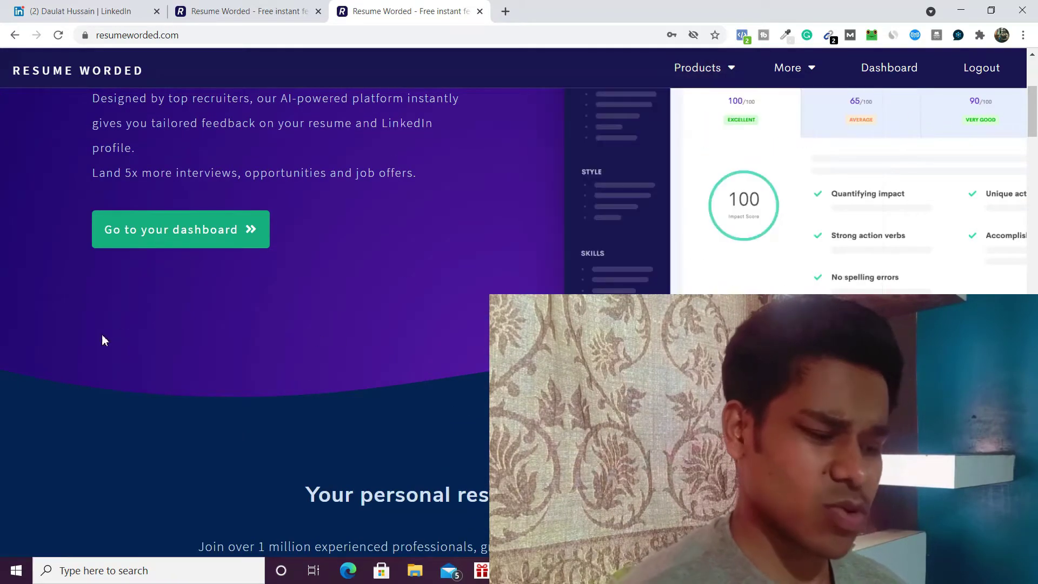
{"action": "scroll", "coordinate": [308, 273], "scroll_direction": "down", "scroll_amount": 4}
{"action": "scroll", "coordinate": [307, 268], "scroll_direction": "up", "scroll_amount": 9}
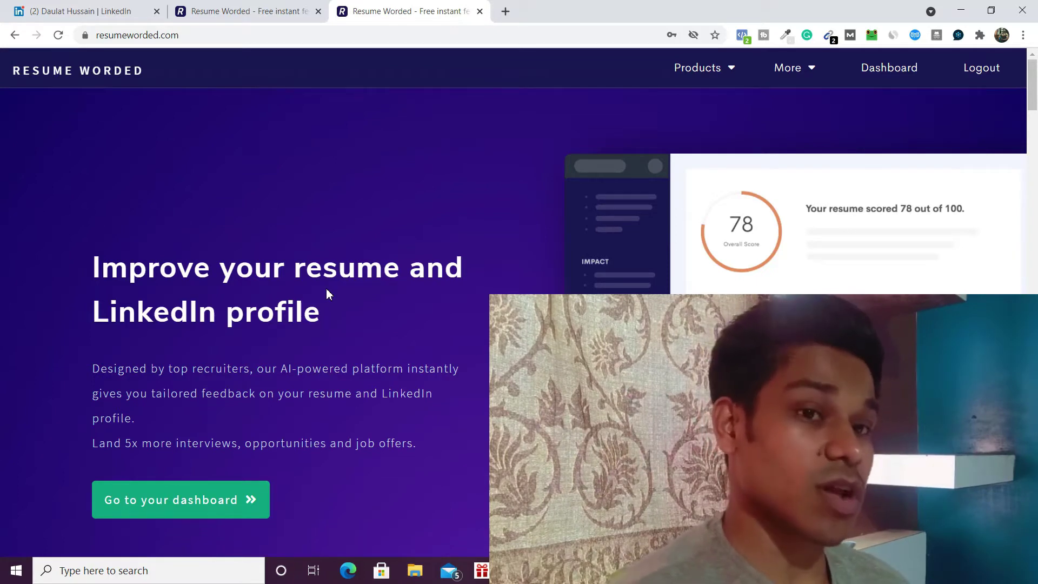
{"action": "key", "text": "ctrl+w"}
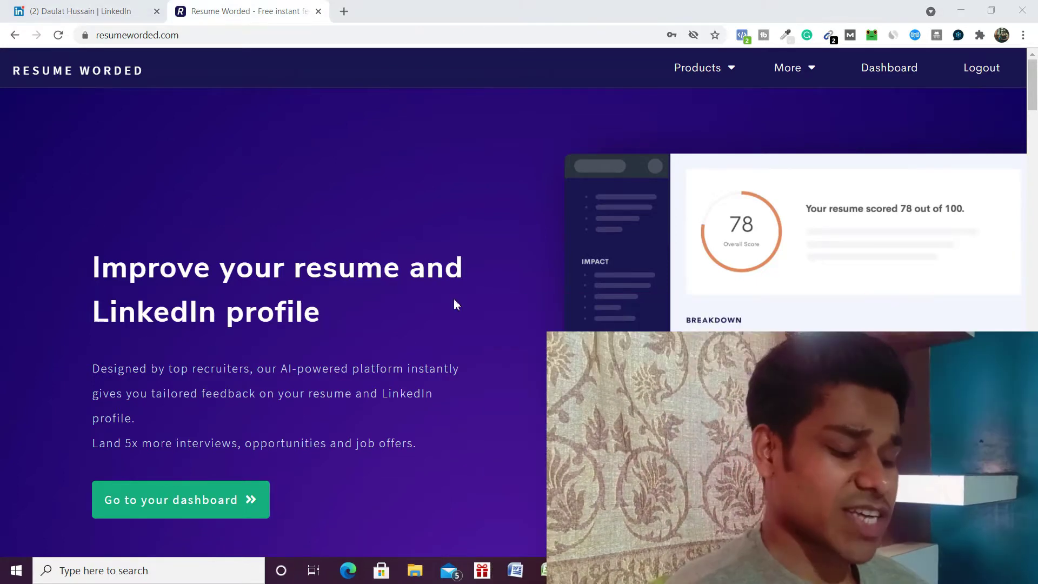
{"action": "left_click", "coordinate": [173, 511]}
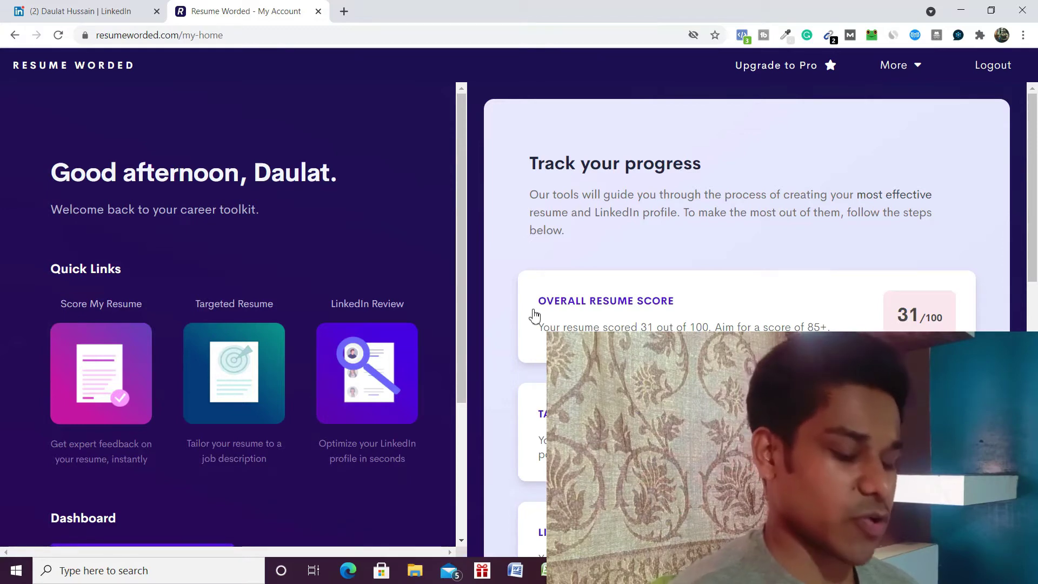
Scroll the dashboard to review the 31/100 resume score and the unscanned LinkedIn profile score
{"action": "scroll", "coordinate": [479, 343], "scroll_direction": "down", "scroll_amount": 3}
{"action": "scroll", "coordinate": [714, 303], "scroll_direction": "down", "scroll_amount": 5}
{"action": "scroll", "coordinate": [441, 331], "scroll_direction": "down", "scroll_amount": 2}
{"action": "scroll", "coordinate": [644, 292], "scroll_direction": "up", "scroll_amount": 6}
{"action": "scroll", "coordinate": [185, 232], "scroll_direction": "up", "scroll_amount": 4}
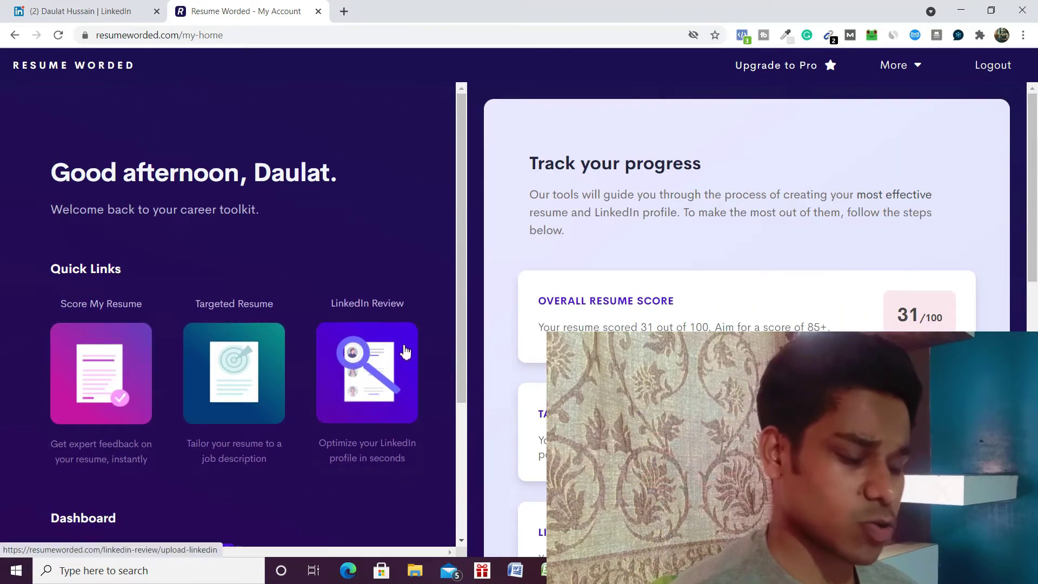
On the resume upload page, attach Profile.pdf from This PC > Downloads
{"action": "left_click", "coordinate": [104, 358]}
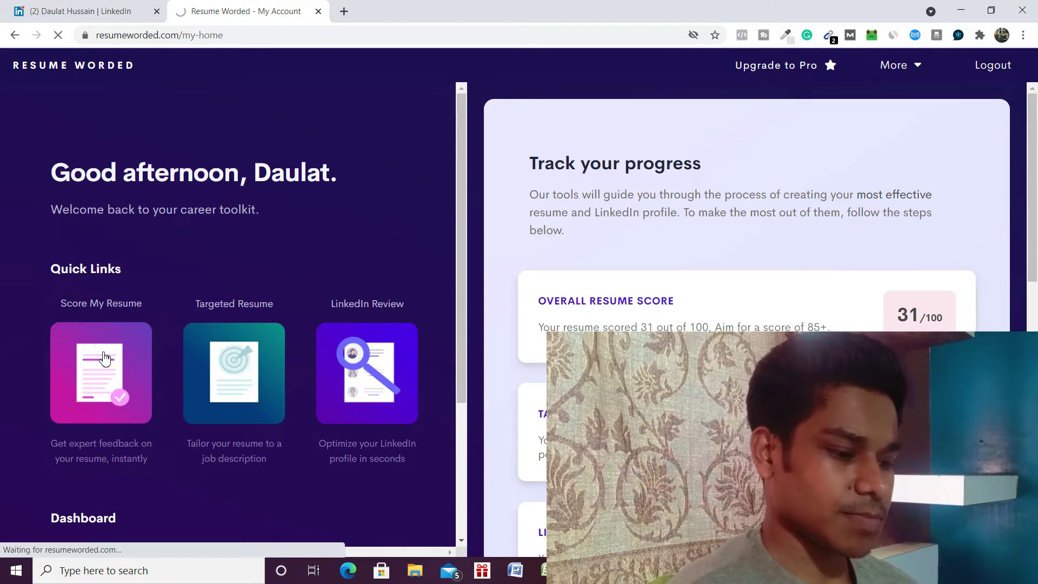
{"action": "scroll", "coordinate": [643, 241], "scroll_direction": "down", "scroll_amount": 3}
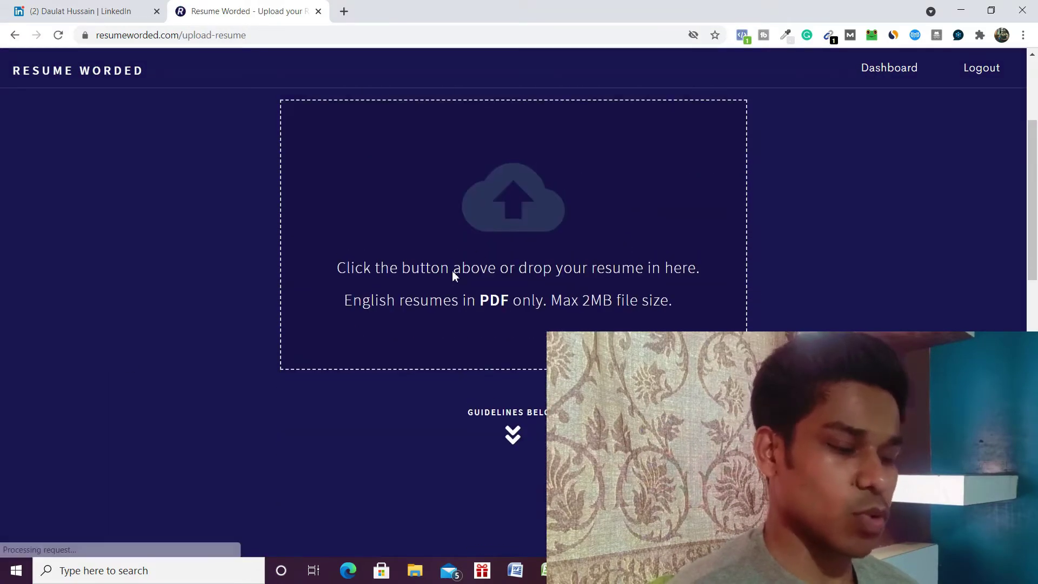
{"action": "scroll", "coordinate": [452, 275], "scroll_direction": "up", "scroll_amount": 3}
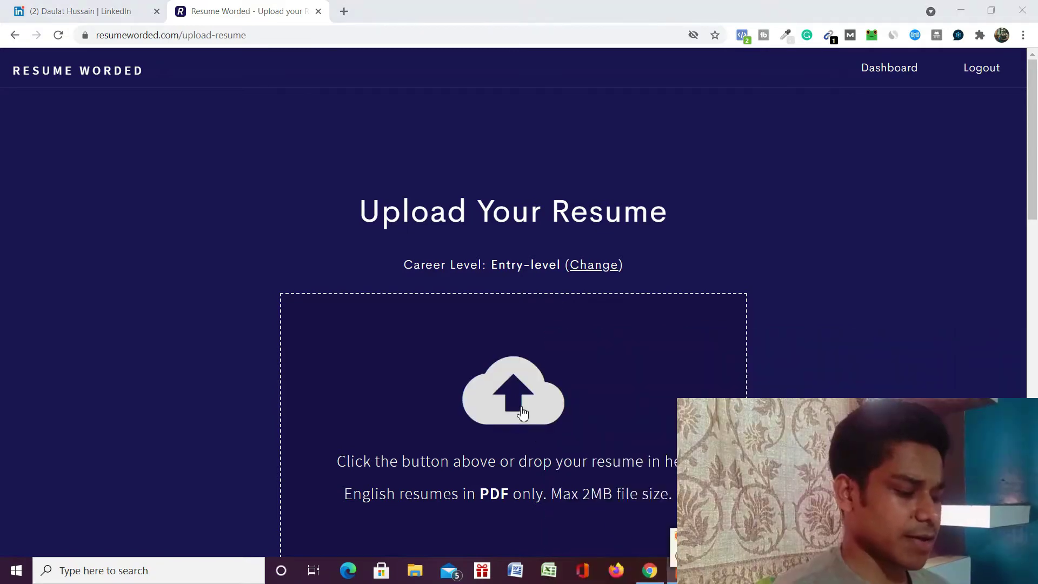
{"action": "left_click", "coordinate": [522, 412]}
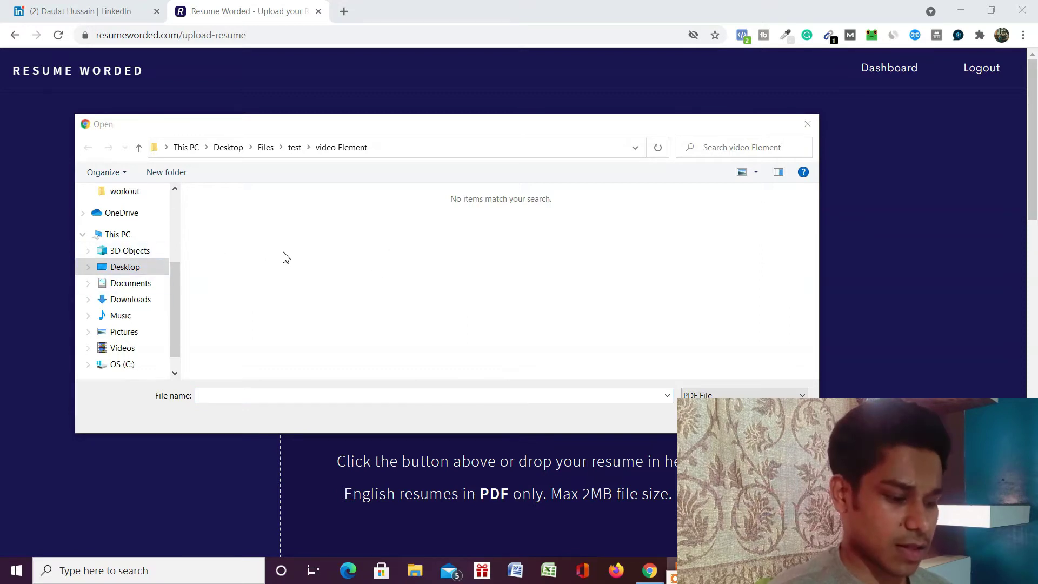
{"action": "left_click", "coordinate": [142, 272]}
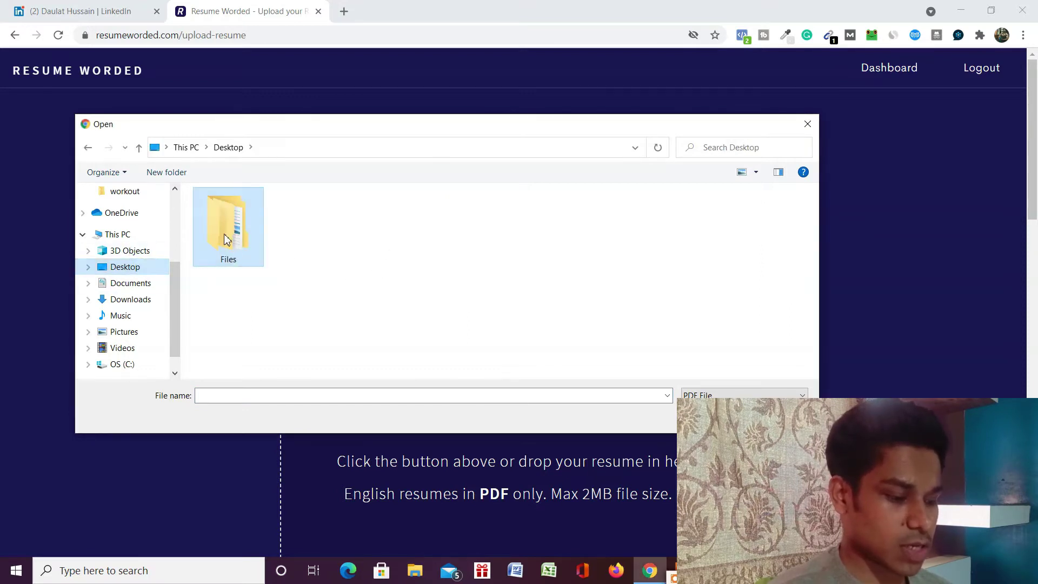
{"action": "double_click", "coordinate": [225, 239]}
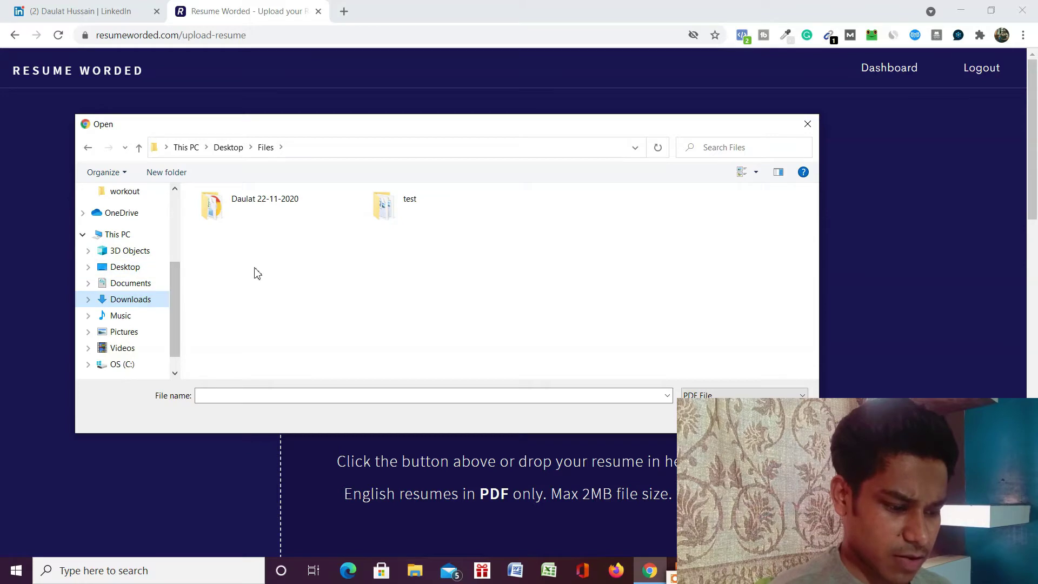
{"action": "left_click", "coordinate": [142, 303]}
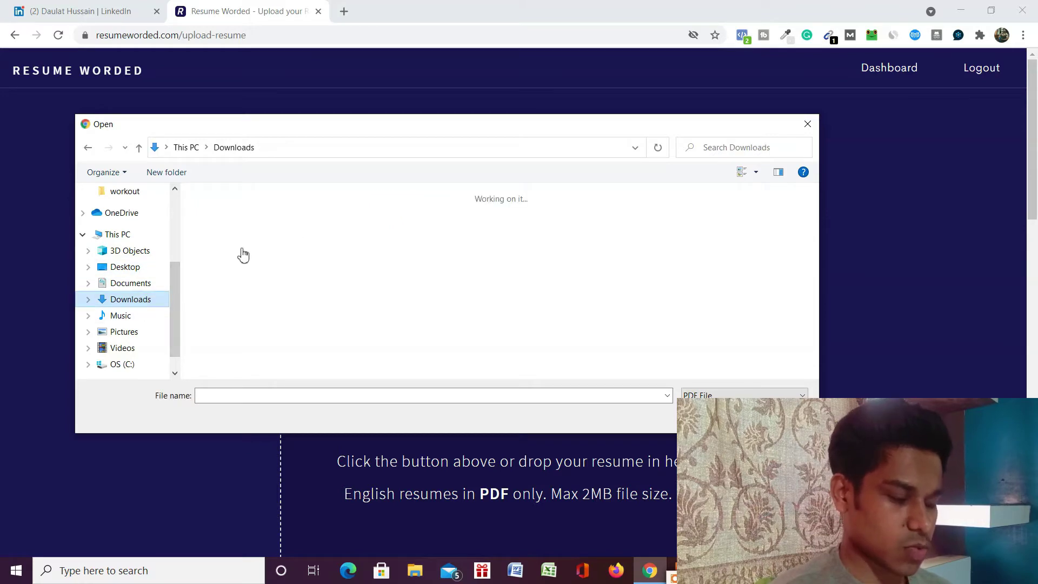
{"action": "double_click", "coordinate": [251, 232]}
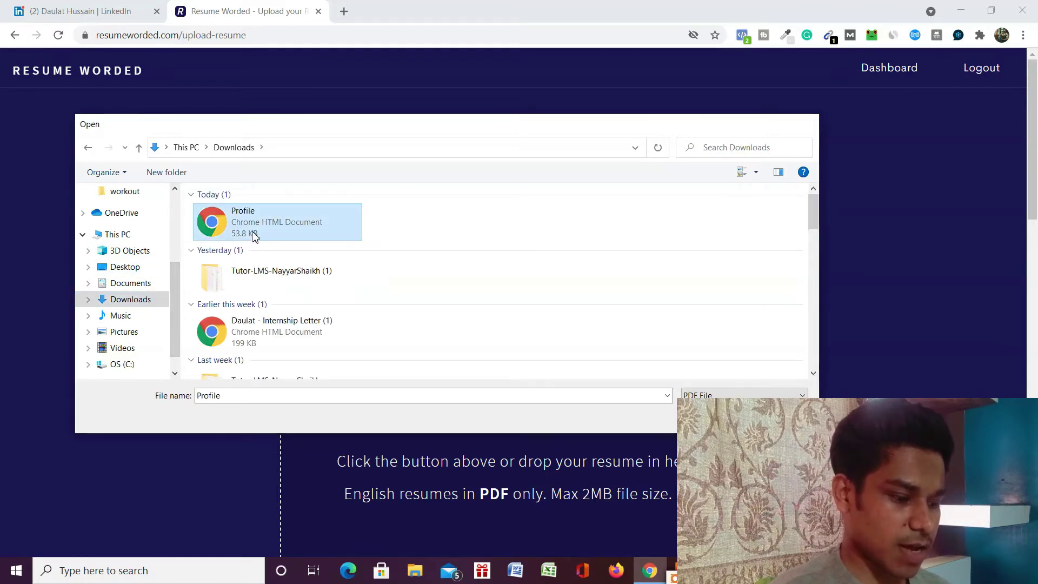
{"action": "scroll", "coordinate": [621, 301], "scroll_direction": "down", "scroll_amount": 2}
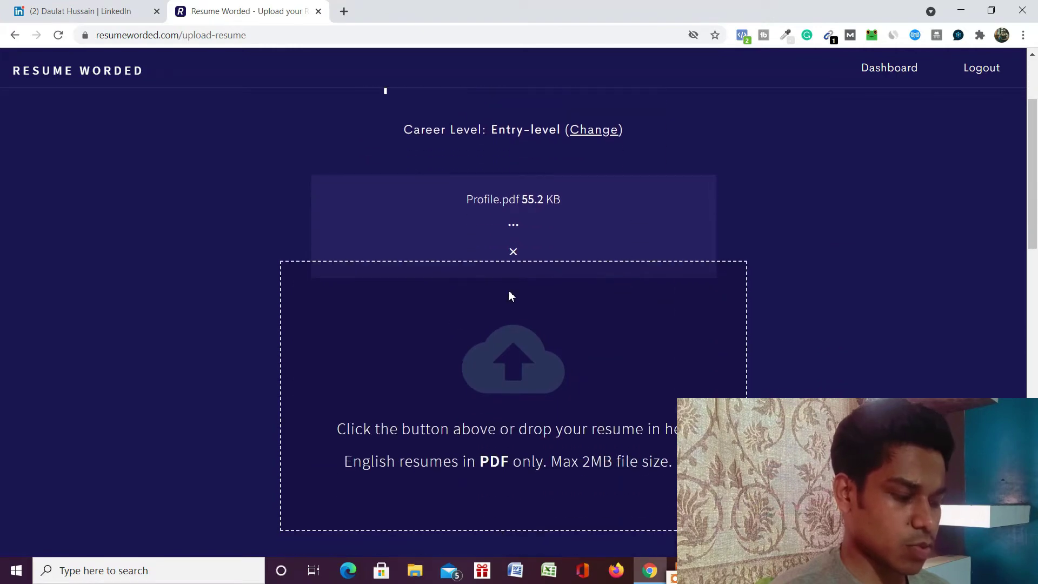
Wait for the score report: 31 overall, Impact 21, Brevity 57, Style 58, Skills 73
{"action": "scroll", "coordinate": [596, 335], "scroll_direction": "down", "scroll_amount": 3}
{"action": "scroll", "coordinate": [596, 333], "scroll_direction": "up", "scroll_amount": 5}
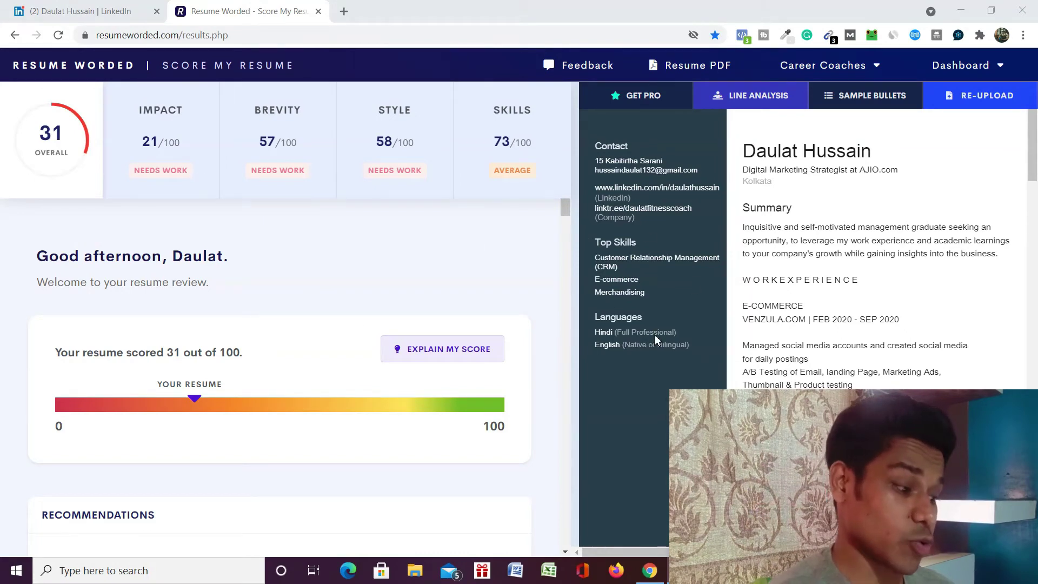
View the Impact, Brevity, Style and Skills score breakdowns in turn
{"action": "scroll", "coordinate": [828, 254], "scroll_direction": "down", "scroll_amount": 5}
{"action": "scroll", "coordinate": [827, 254], "scroll_direction": "down", "scroll_amount": 10}
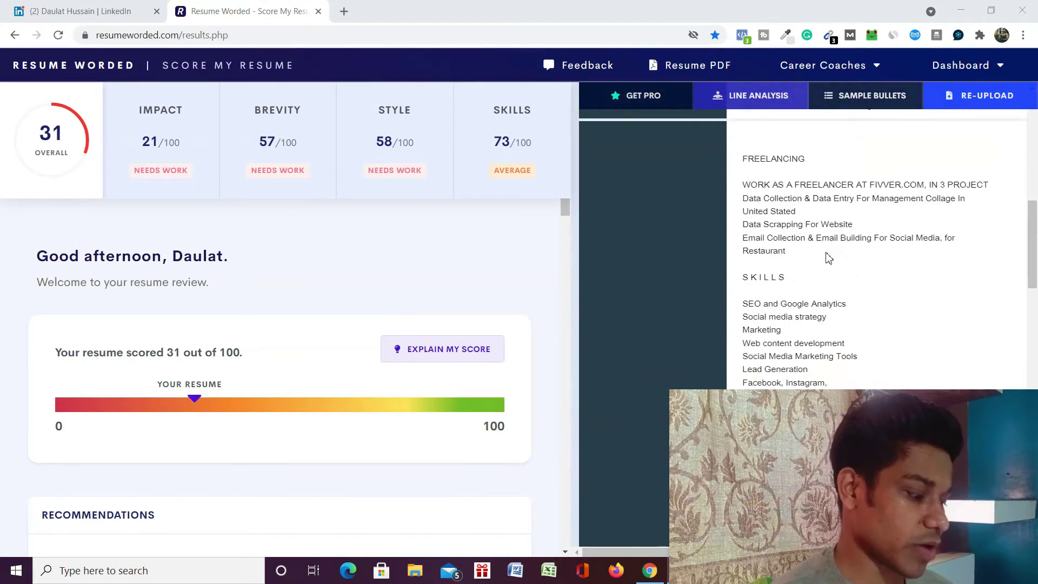
{"action": "scroll", "coordinate": [789, 297], "scroll_direction": "down", "scroll_amount": 10}
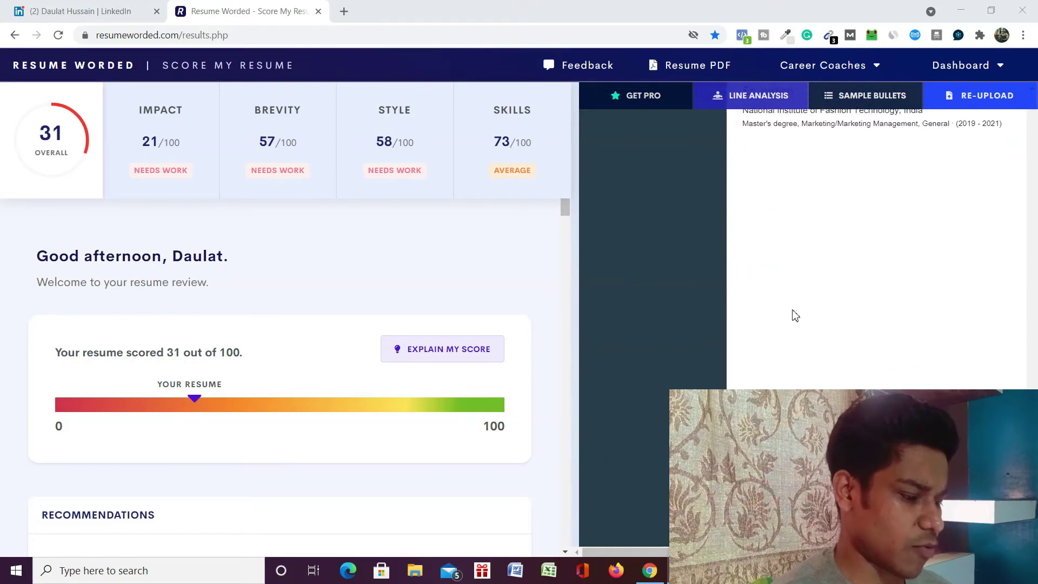
{"action": "left_click", "coordinate": [144, 122]}
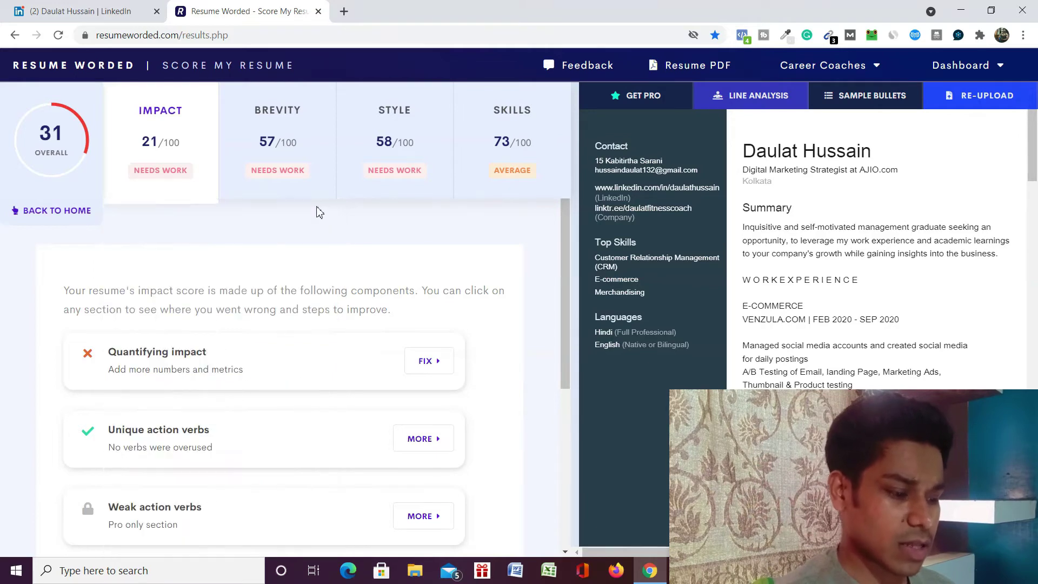
{"action": "left_click", "coordinate": [280, 186]}
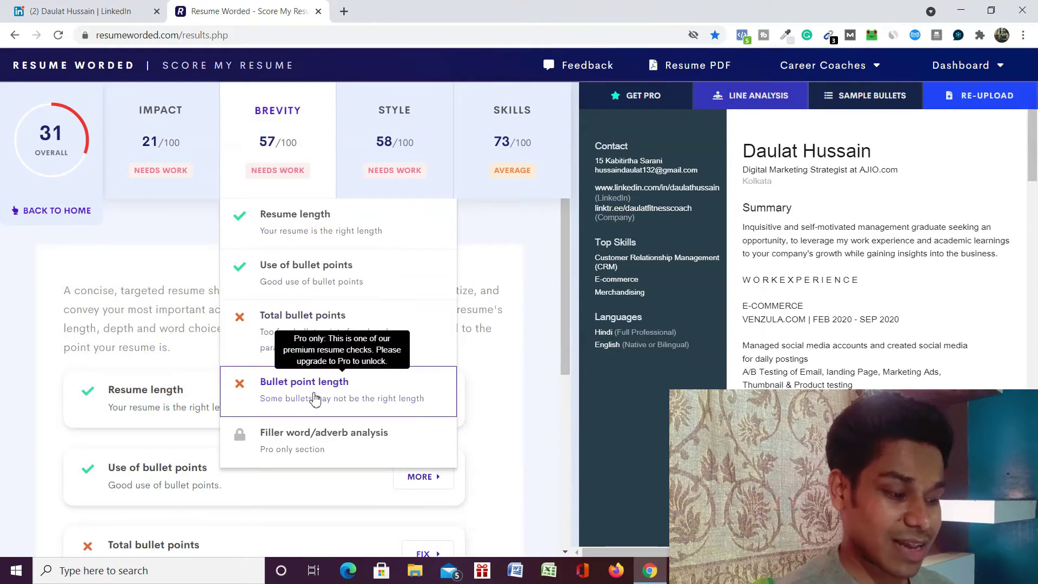
{"action": "left_click", "coordinate": [398, 176]}
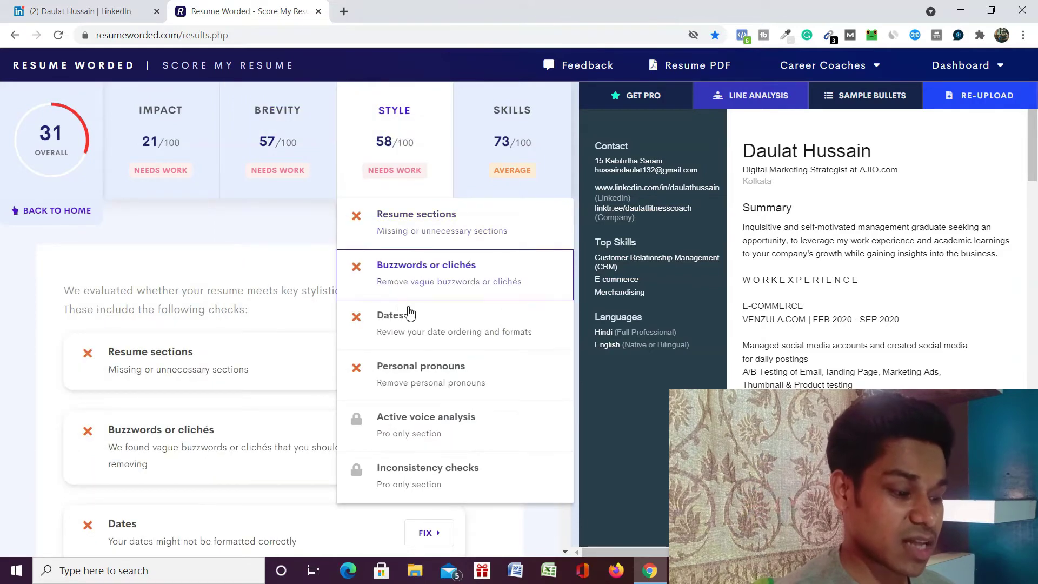
{"action": "left_click", "coordinate": [514, 143]}
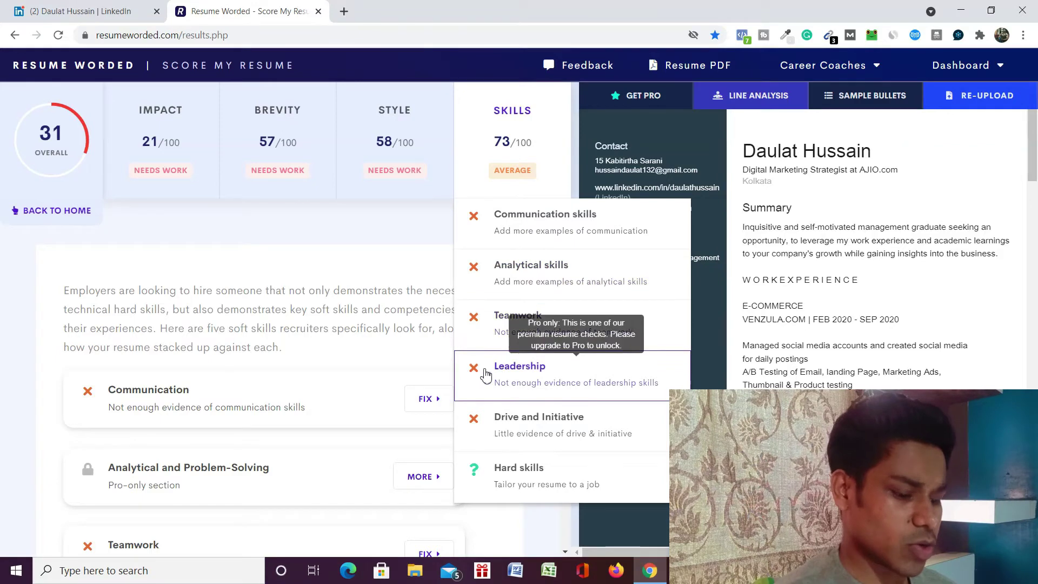
Return to Impact and open the Quantifying impact feedback showing 50% of bullets quantified
{"action": "scroll", "coordinate": [248, 309], "scroll_direction": "down", "scroll_amount": 5}
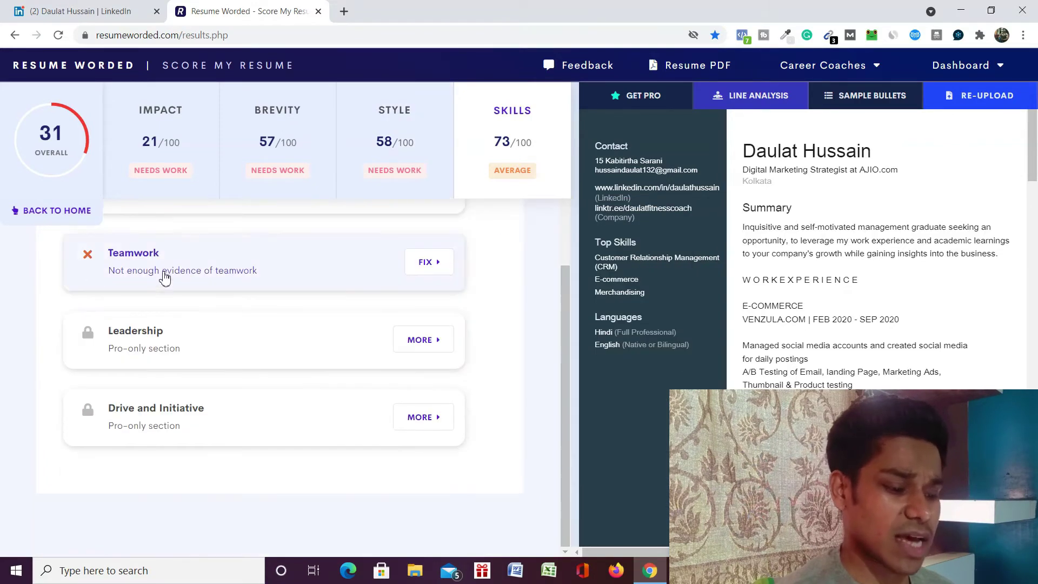
{"action": "scroll", "coordinate": [163, 273], "scroll_direction": "up", "scroll_amount": 5}
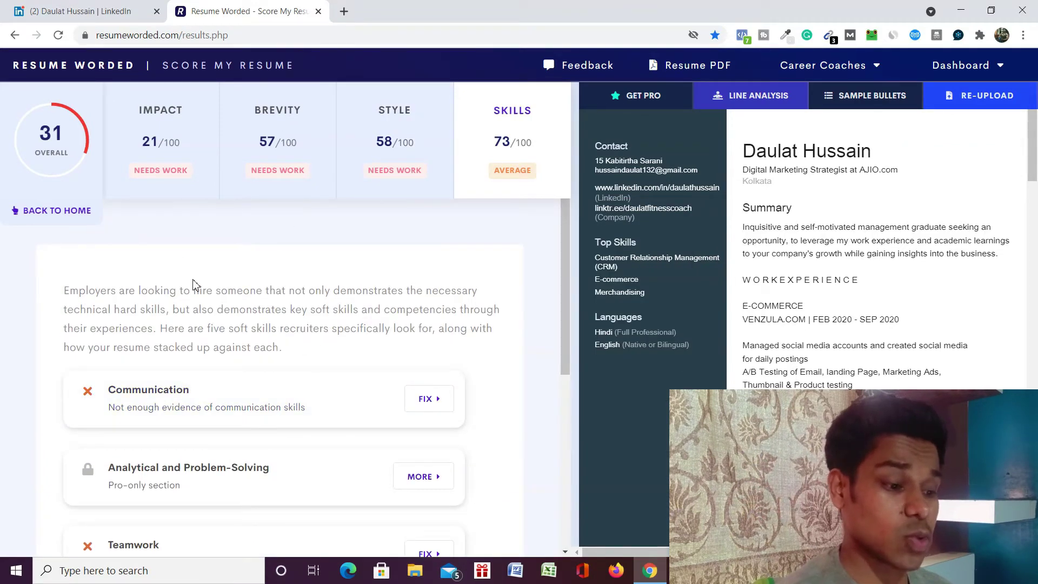
{"action": "left_click", "coordinate": [165, 141]}
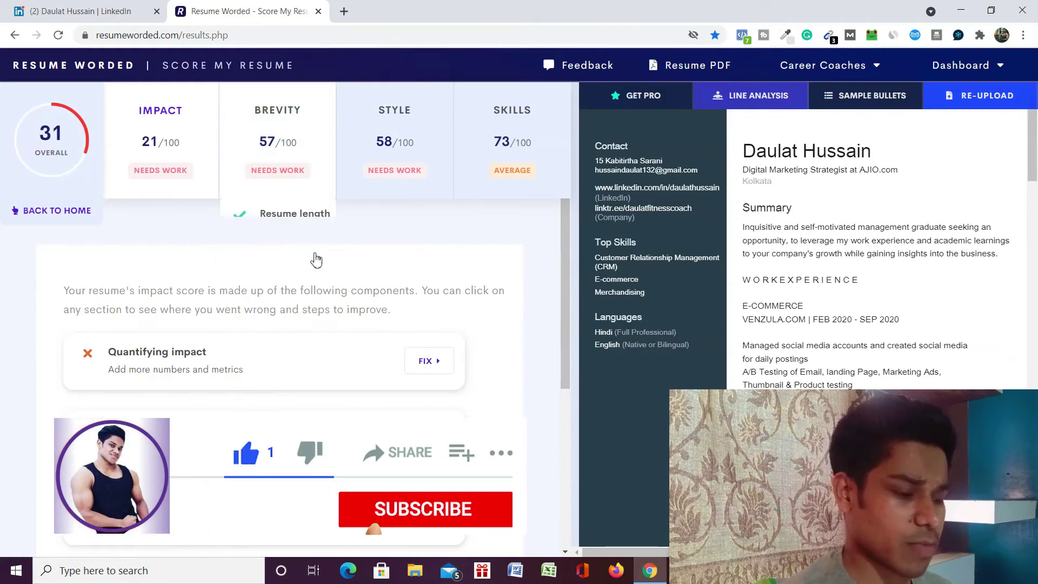
{"action": "left_click", "coordinate": [151, 357]}
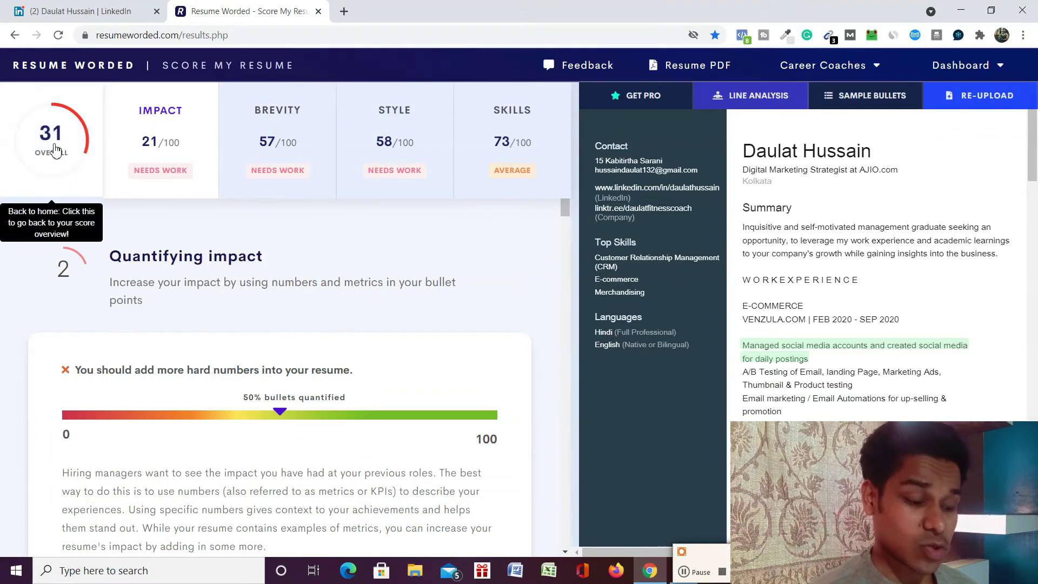
Expand the Quantifying impact section and read through its advice on adding hard numbers
{"action": "mouse_move", "coordinate": [111, 174]}
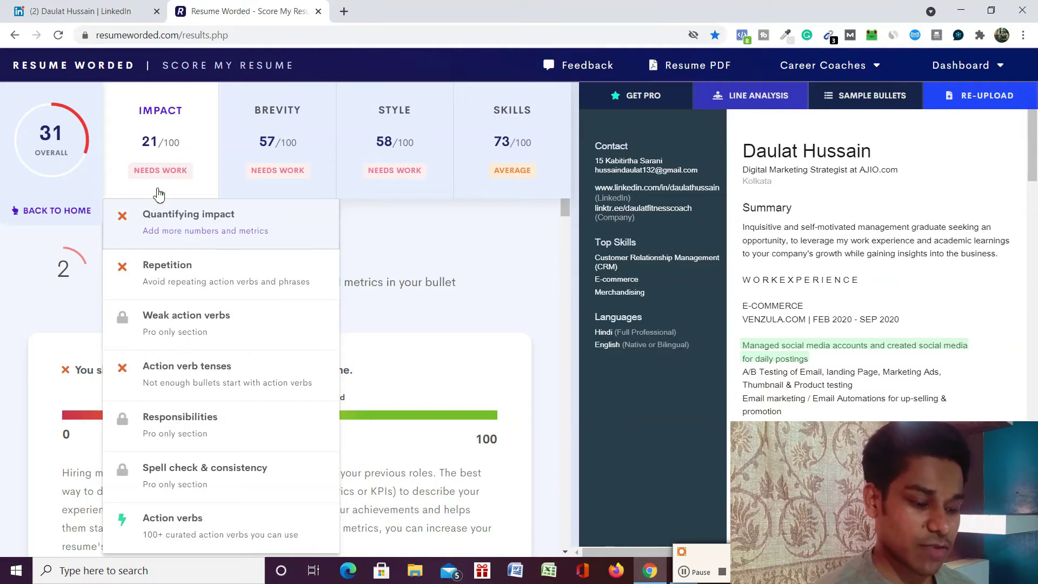
{"action": "left_click", "coordinate": [172, 221]}
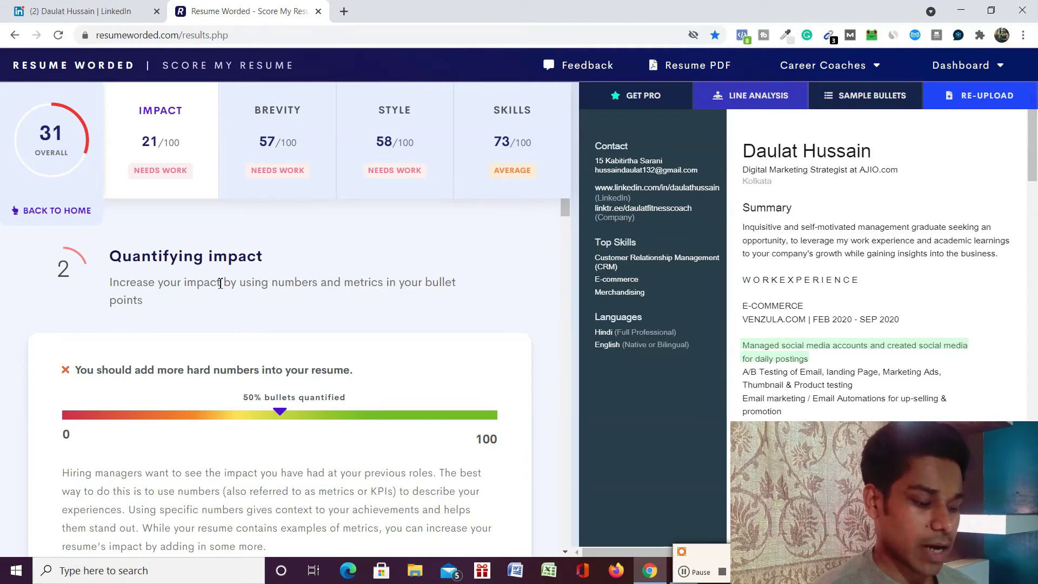
{"action": "scroll", "coordinate": [319, 273], "scroll_direction": "down", "scroll_amount": 3}
{"action": "scroll", "coordinate": [317, 271], "scroll_direction": "up", "scroll_amount": 3}
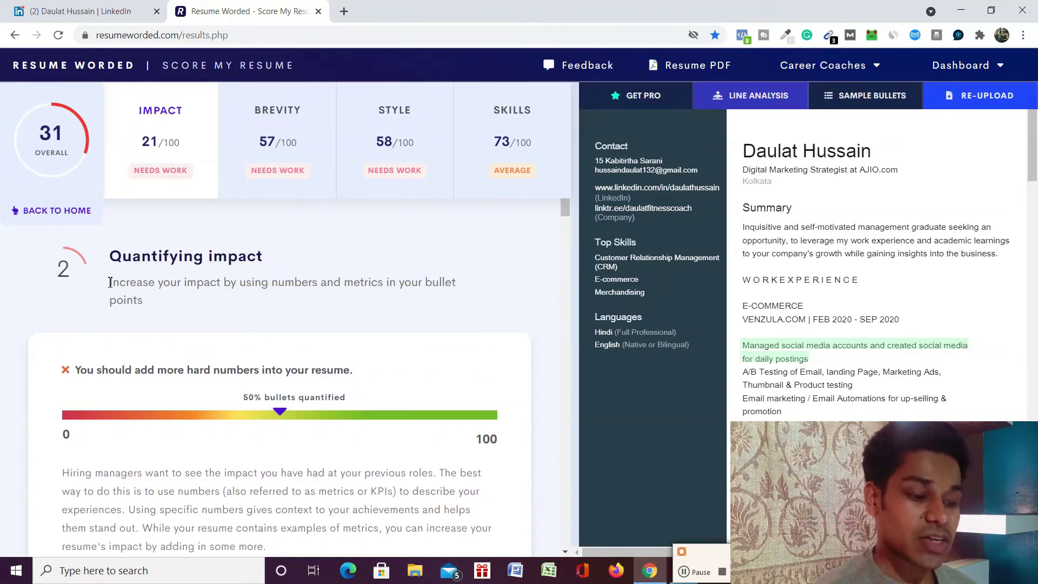
{"action": "scroll", "coordinate": [236, 301], "scroll_direction": "down", "scroll_amount": 3}
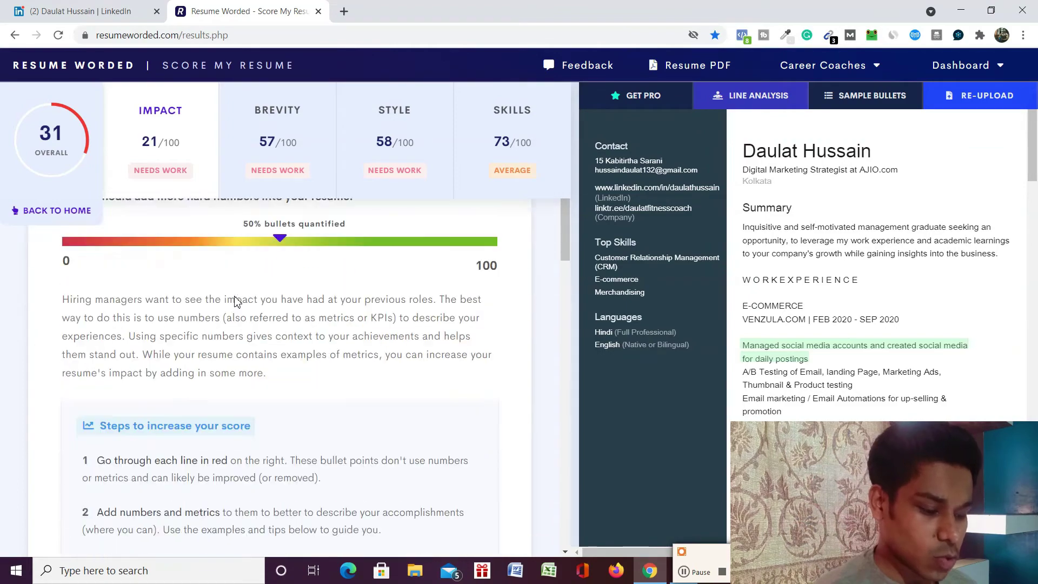
{"action": "scroll", "coordinate": [236, 301], "scroll_direction": "up", "scroll_amount": 3}
{"action": "scroll", "coordinate": [238, 301], "scroll_direction": "down", "scroll_amount": 6}
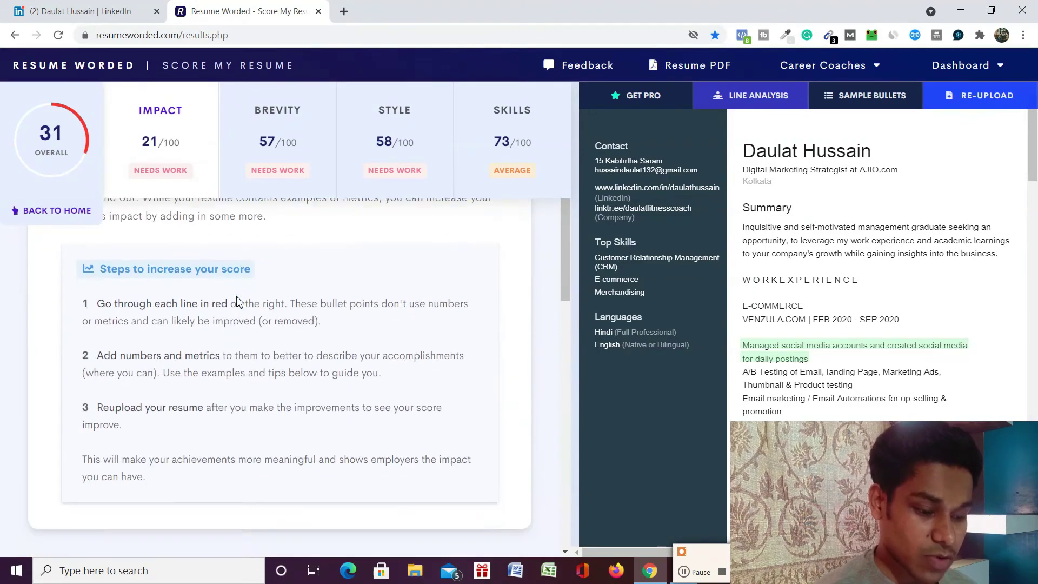
{"action": "scroll", "coordinate": [237, 297], "scroll_direction": "up", "scroll_amount": 7}
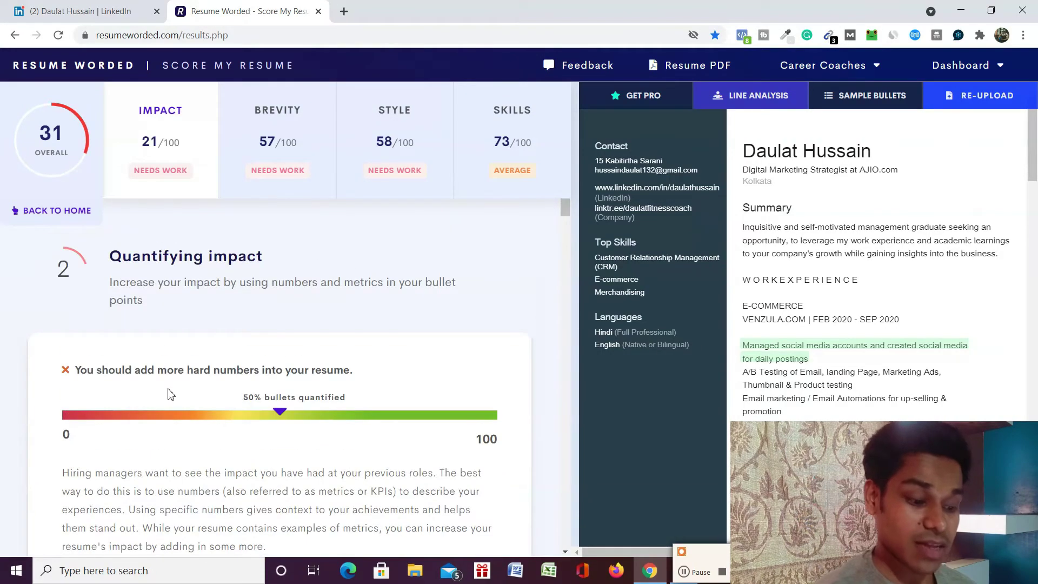
{"action": "scroll", "coordinate": [220, 465], "scroll_direction": "down", "scroll_amount": 2}
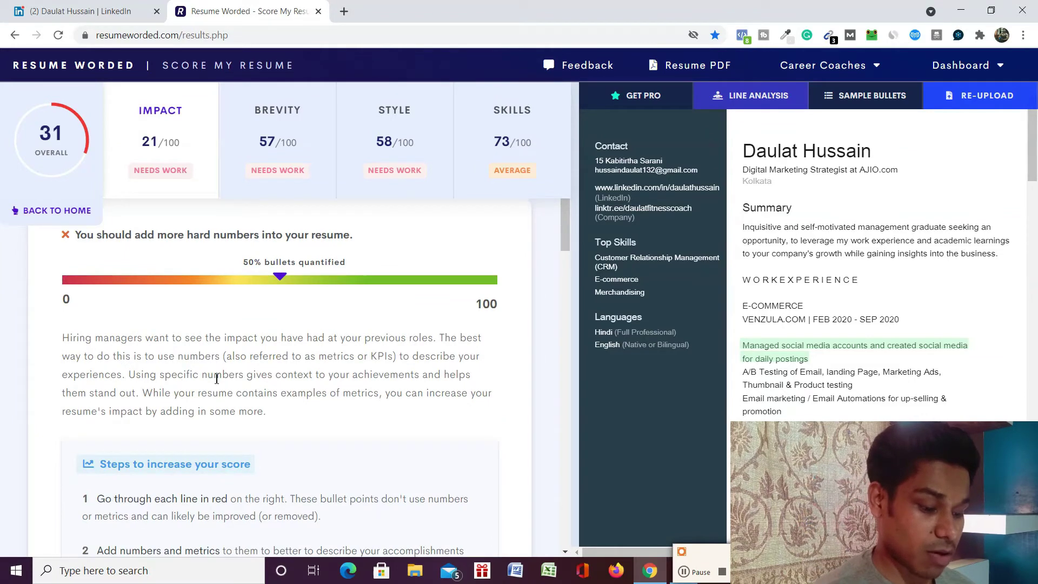
{"action": "scroll", "coordinate": [341, 396], "scroll_direction": "down", "scroll_amount": 2}
{"action": "scroll", "coordinate": [90, 354], "scroll_direction": "up", "scroll_amount": 2}
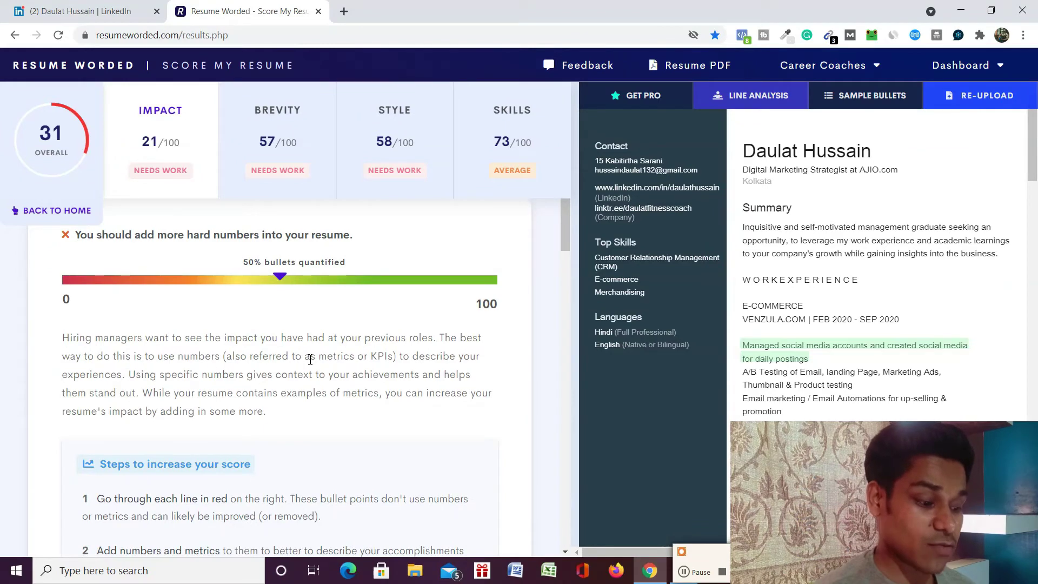
{"action": "scroll", "coordinate": [310, 359], "scroll_direction": "down", "scroll_amount": 1}
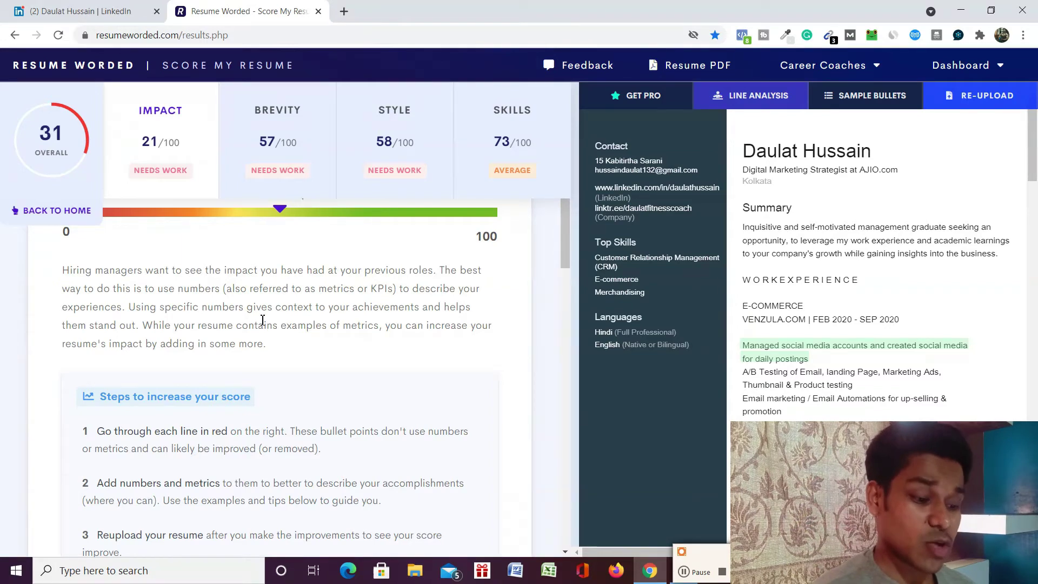
{"action": "scroll", "coordinate": [292, 290], "scroll_direction": "down", "scroll_amount": 3}
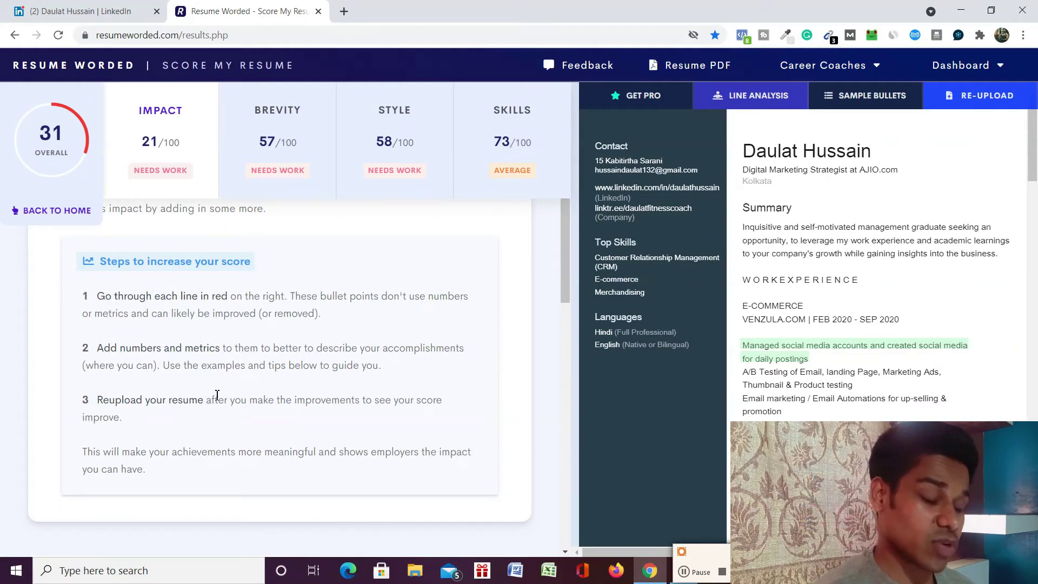
{"action": "scroll", "coordinate": [220, 394], "scroll_direction": "up", "scroll_amount": 7}
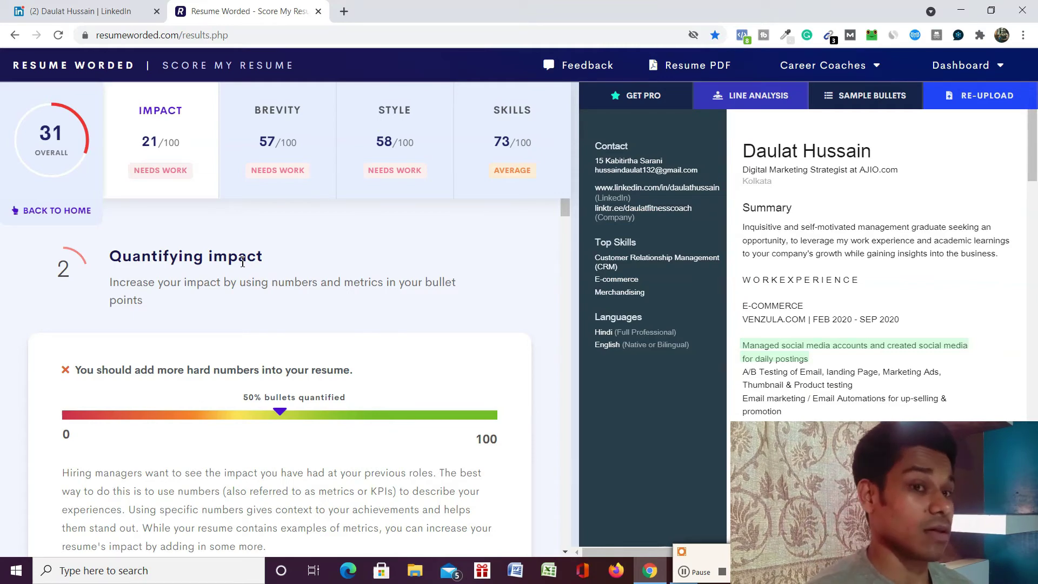
Open the Brevity check Total bullet points, which finds only 4 bullet points
{"action": "left_click", "coordinate": [684, 572]}
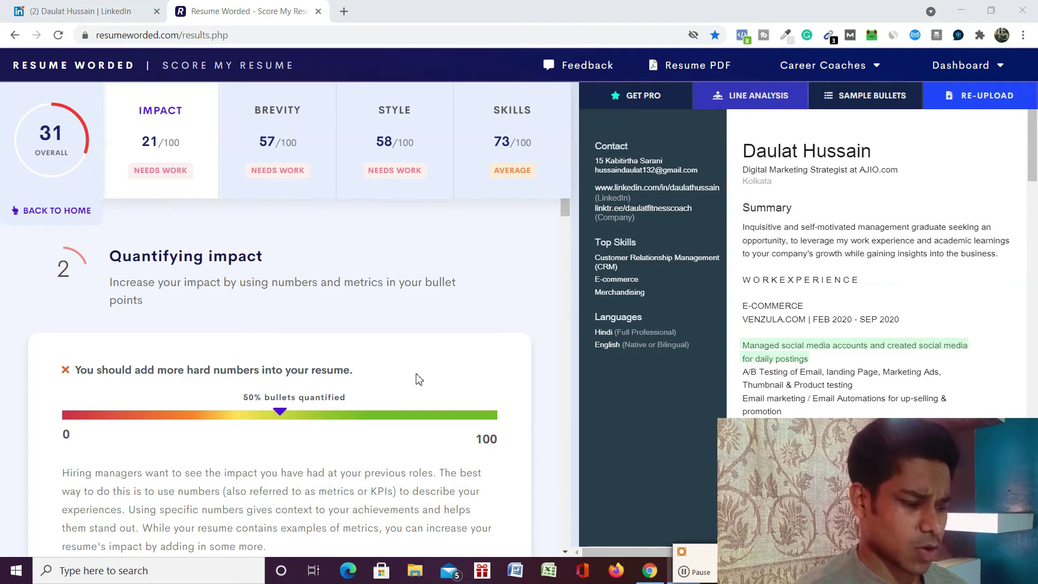
{"action": "mouse_move", "coordinate": [250, 144]}
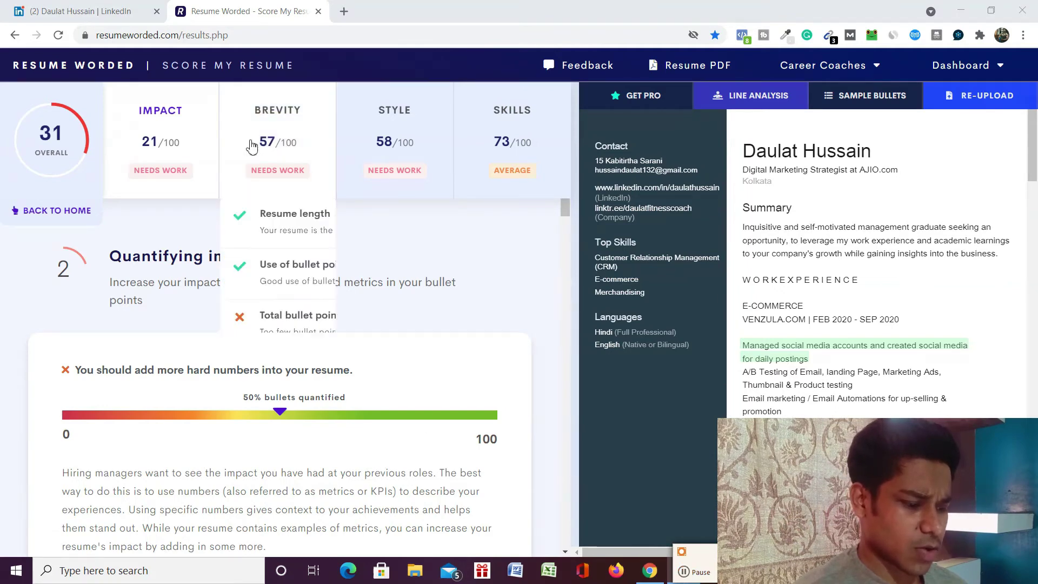
{"action": "left_click", "coordinate": [294, 322]}
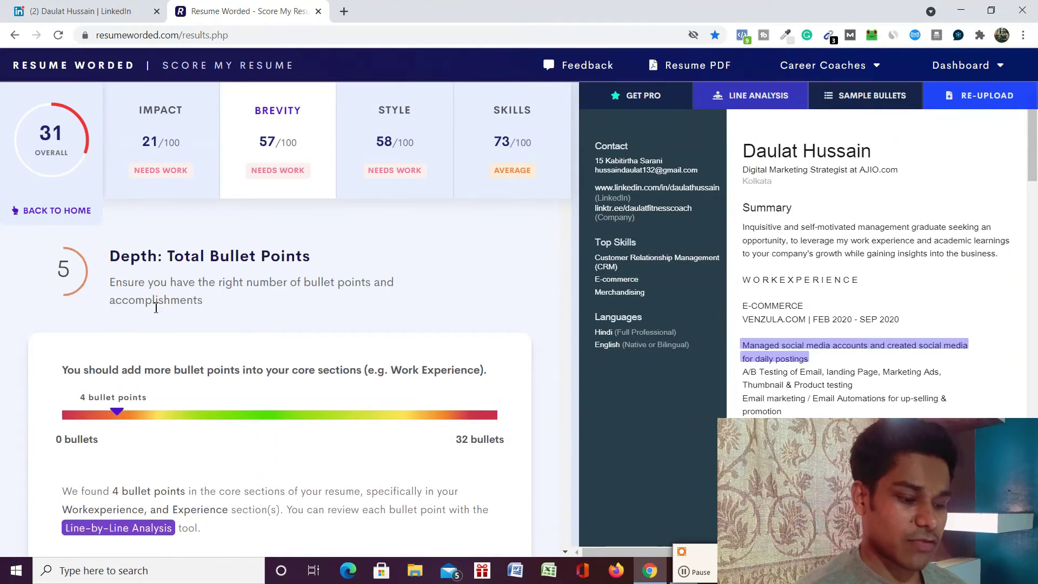
Scroll through the Depth: Total Bullet Points advice
{"action": "scroll", "coordinate": [181, 385], "scroll_direction": "down", "scroll_amount": 3}
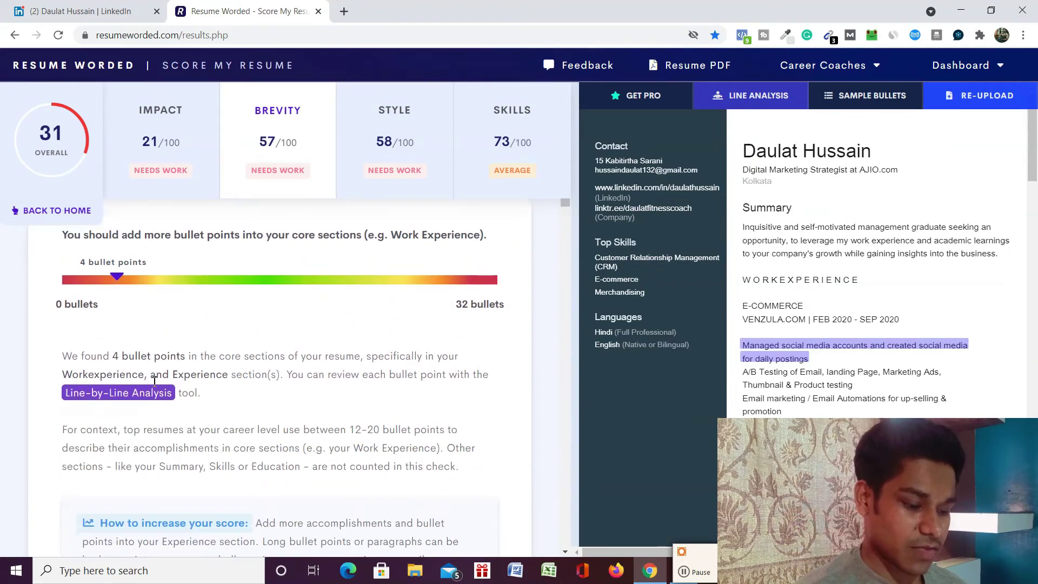
{"action": "scroll", "coordinate": [151, 404], "scroll_direction": "down", "scroll_amount": 3}
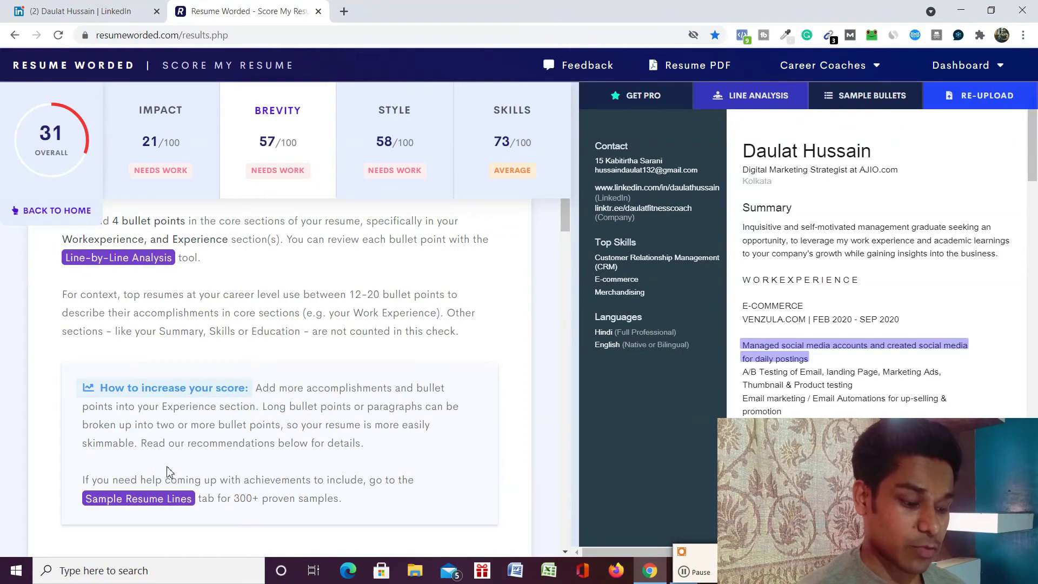
{"action": "scroll", "coordinate": [184, 443], "scroll_direction": "down", "scroll_amount": 4}
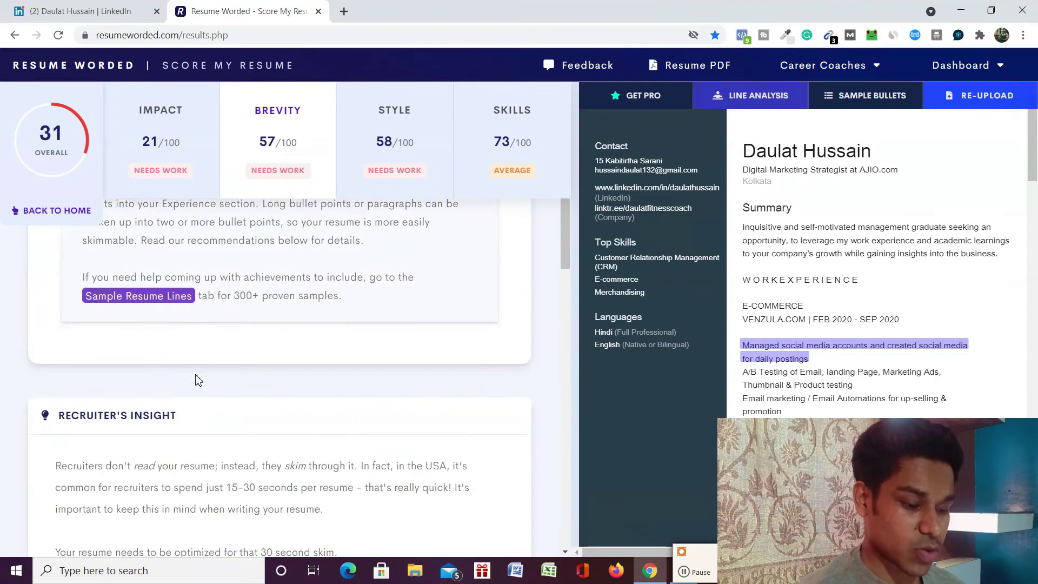
{"action": "scroll", "coordinate": [198, 380], "scroll_direction": "down", "scroll_amount": 12}
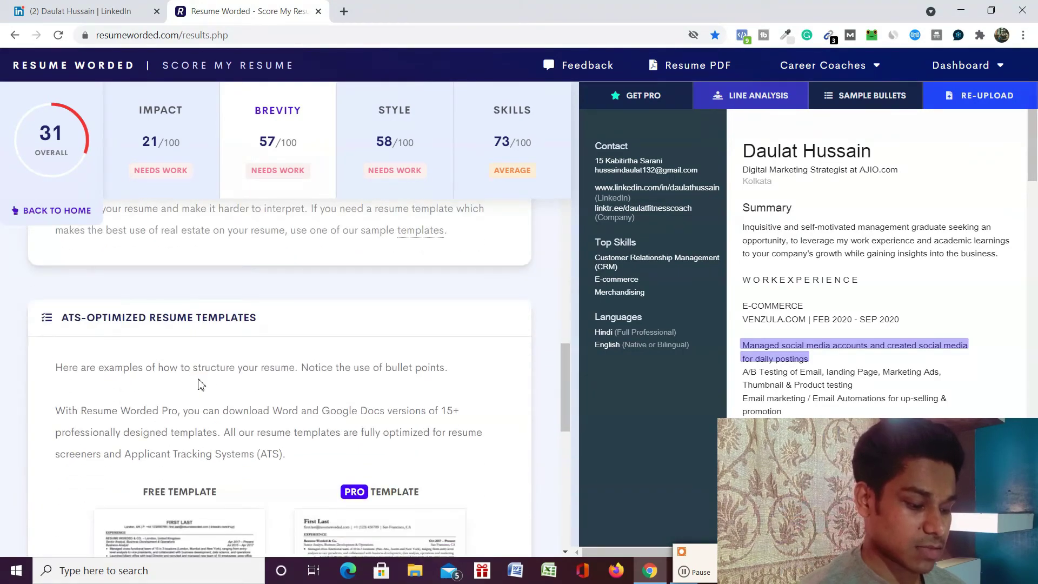
{"action": "scroll", "coordinate": [200, 384], "scroll_direction": "down", "scroll_amount": 5}
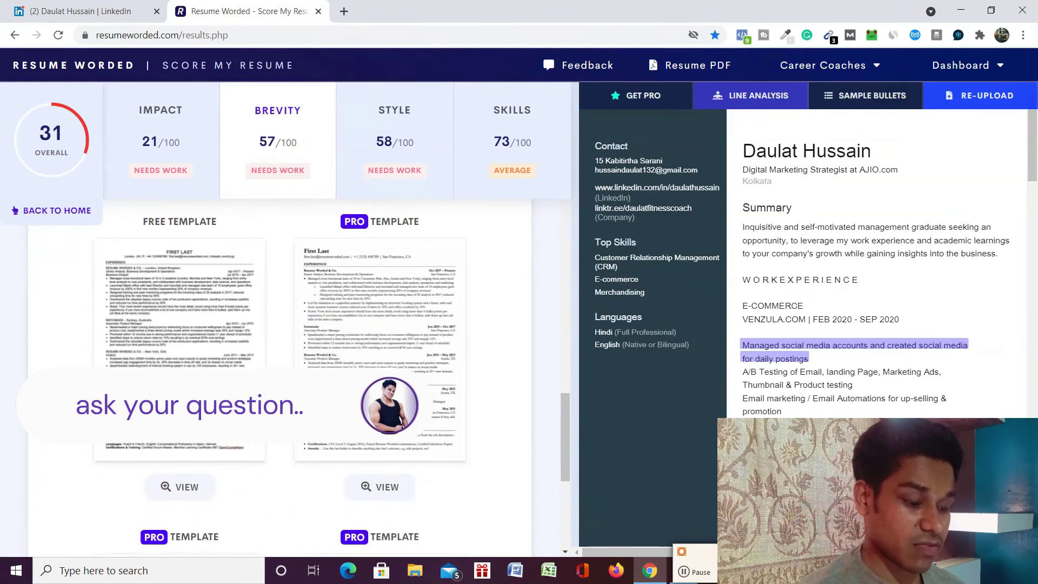
{"action": "scroll", "coordinate": [265, 370], "scroll_direction": "down", "scroll_amount": 3}
{"action": "scroll", "coordinate": [265, 370], "scroll_direction": "up", "scroll_amount": 12}
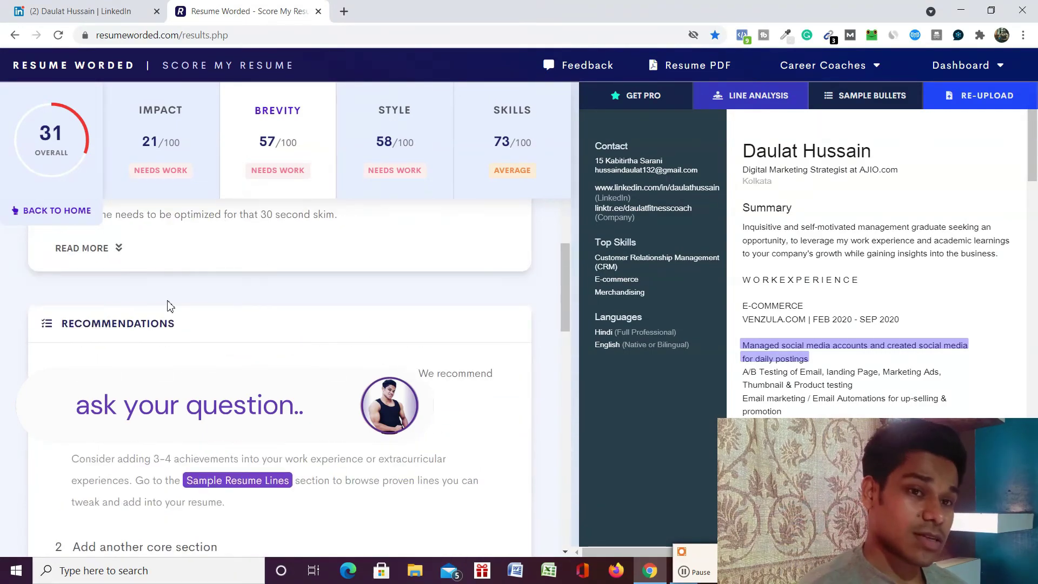
{"action": "scroll", "coordinate": [167, 306], "scroll_direction": "up", "scroll_amount": 8}
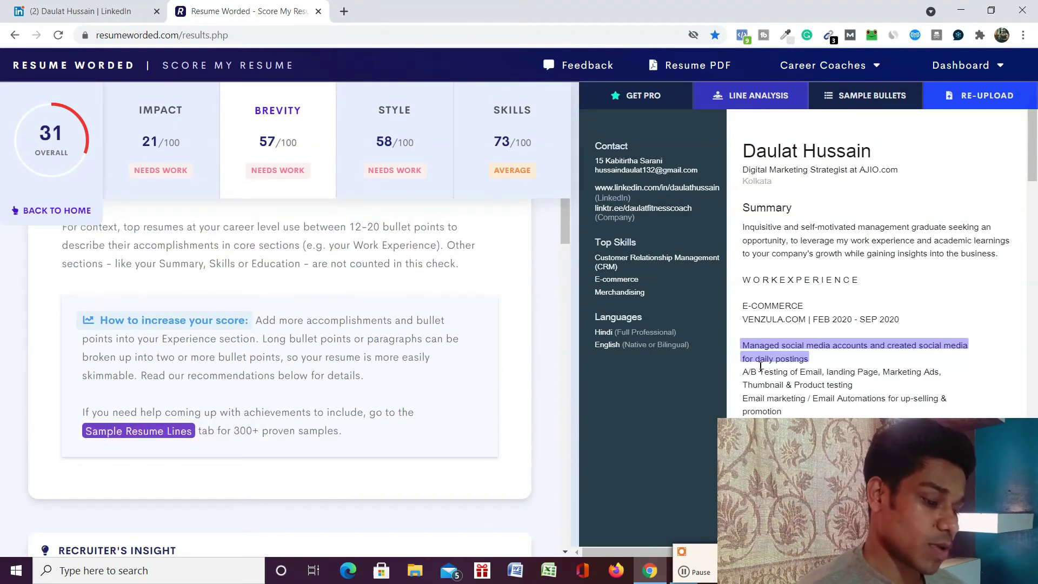
Reopen Total bullet points from the Brevity list to see the 4-bullet count on the 0–32 scale
{"action": "mouse_move", "coordinate": [278, 174]}
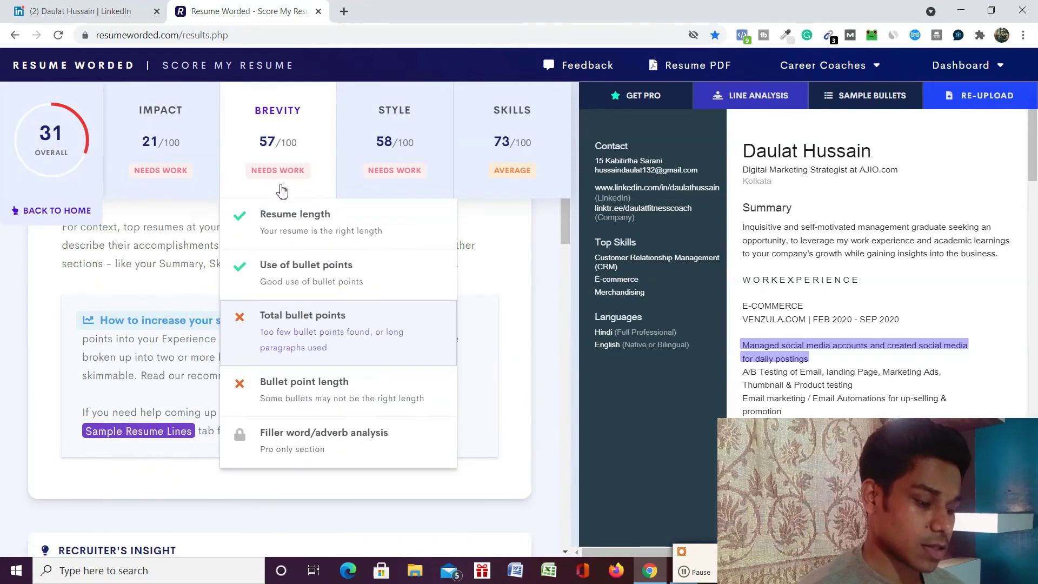
{"action": "left_click", "coordinate": [277, 339]}
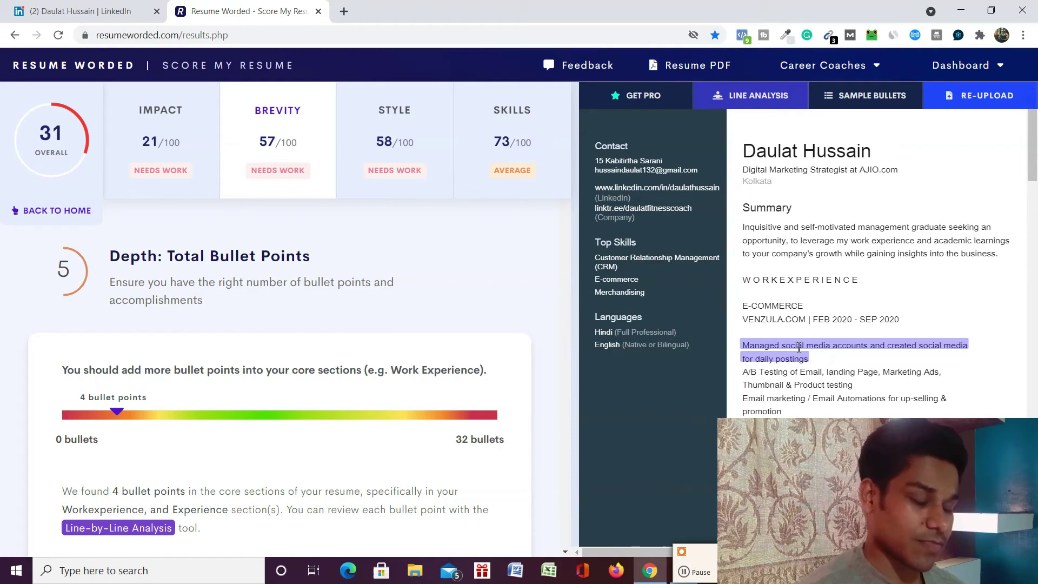
{"action": "mouse_move", "coordinate": [798, 346]}
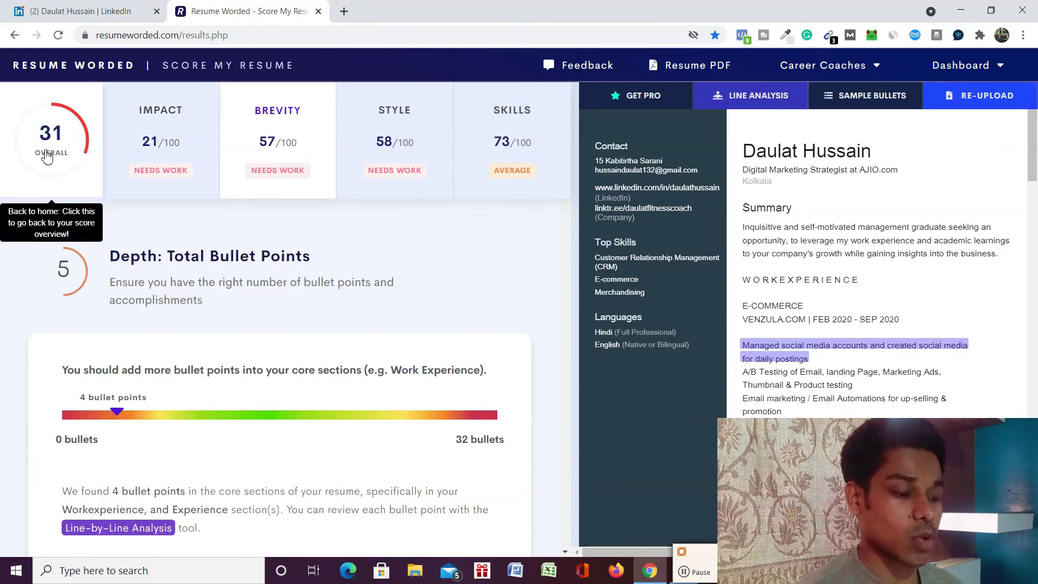
{"action": "mouse_move", "coordinate": [394, 178]}
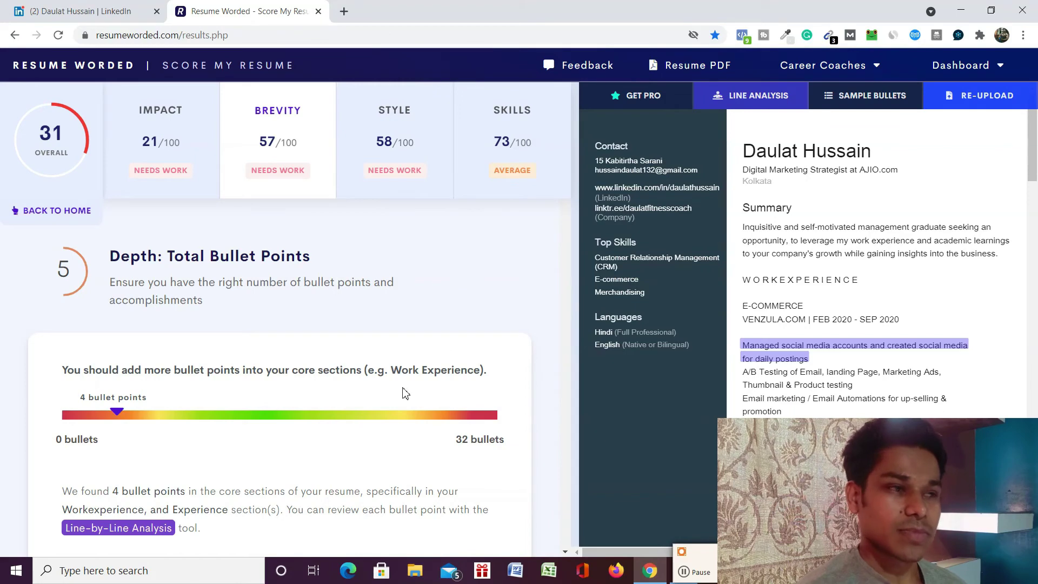